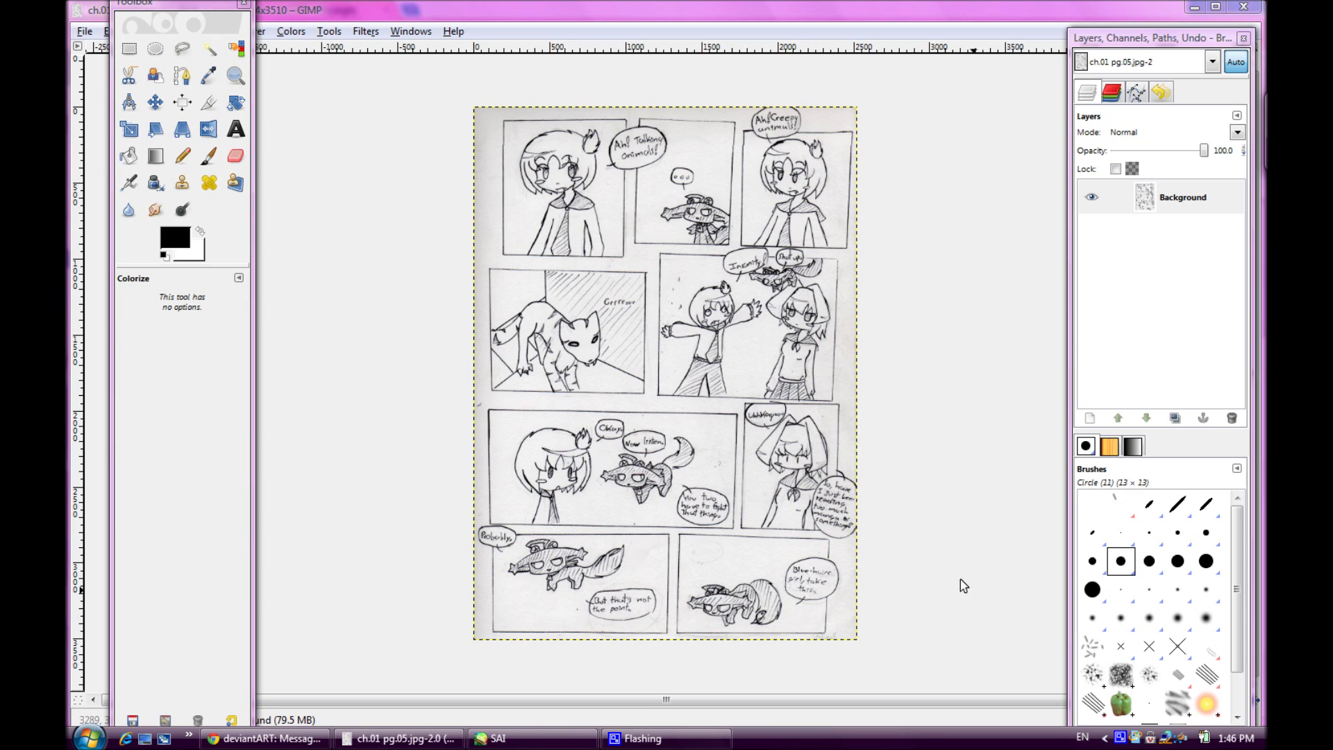
Brighten the scanned comic page with Levels, setting the white input level of the Value channel to 200
drag(212, 2, 176, 10)
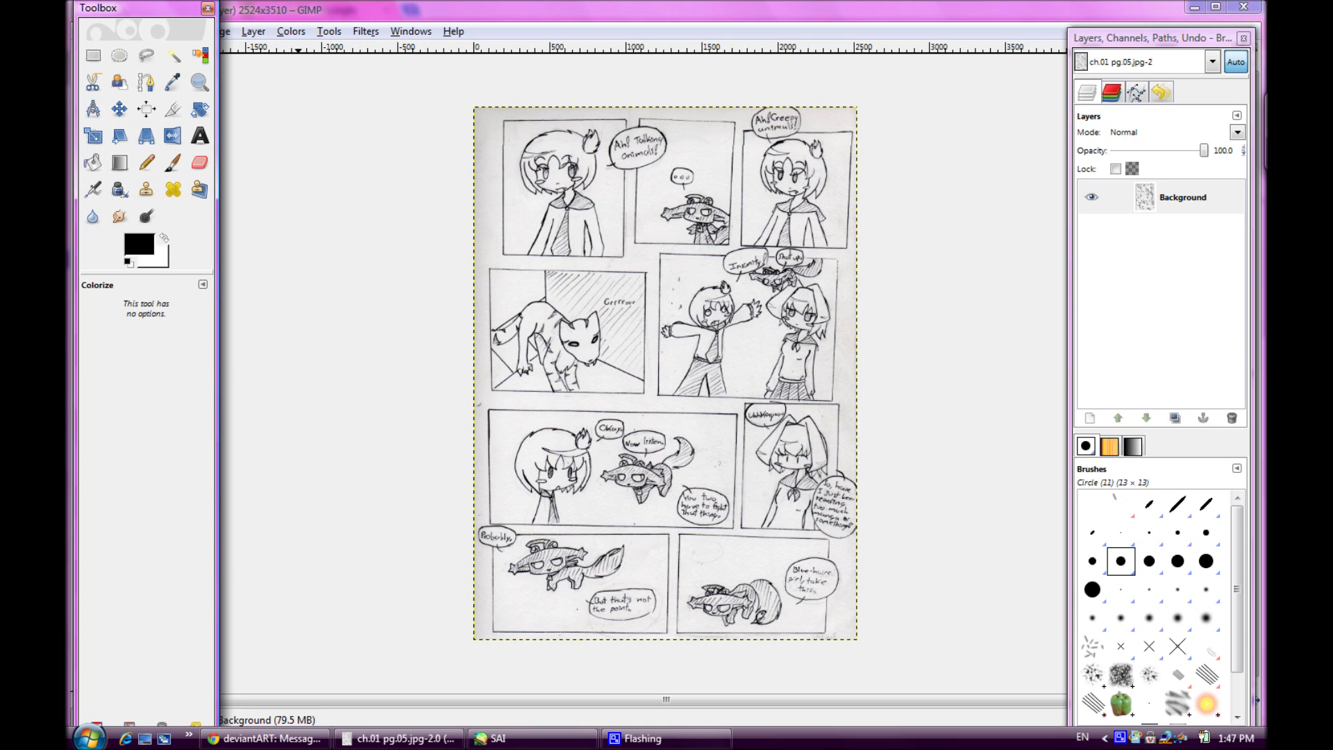
drag(153, 2, 164, 107)
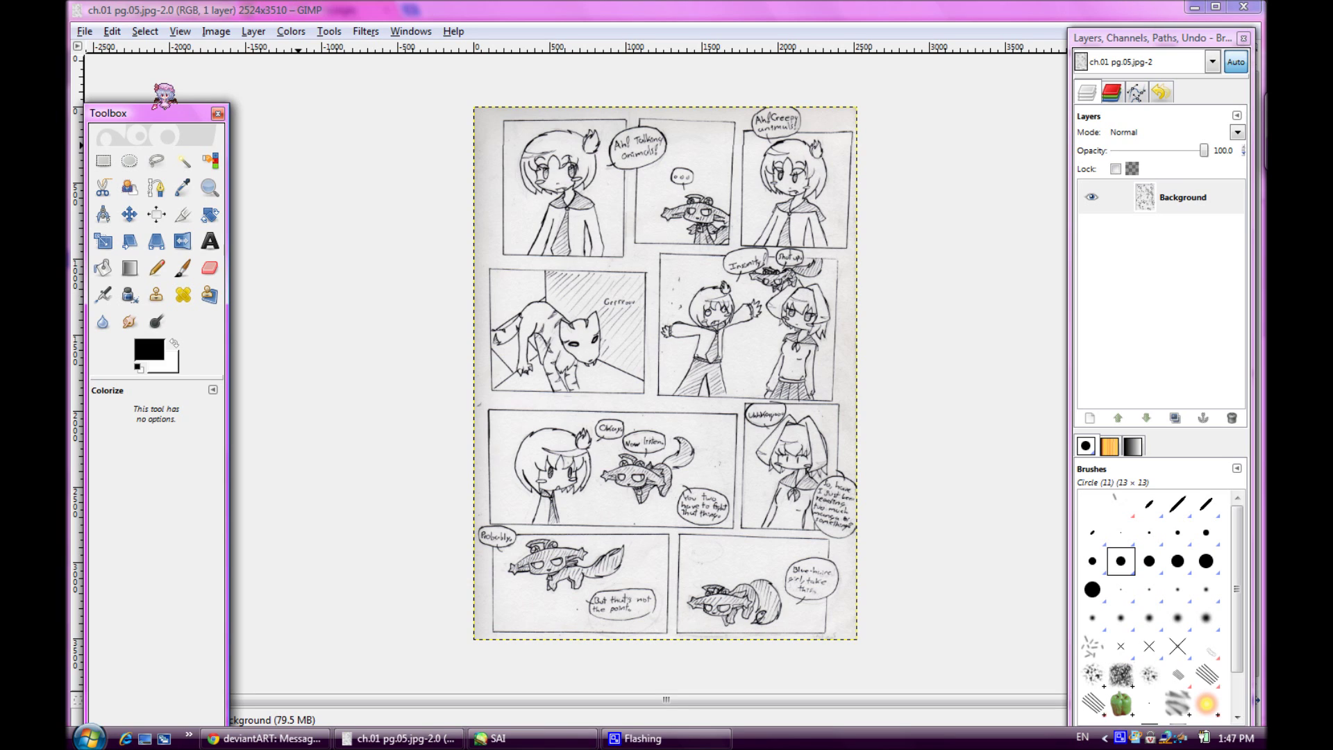
drag(164, 108, 134, 0)
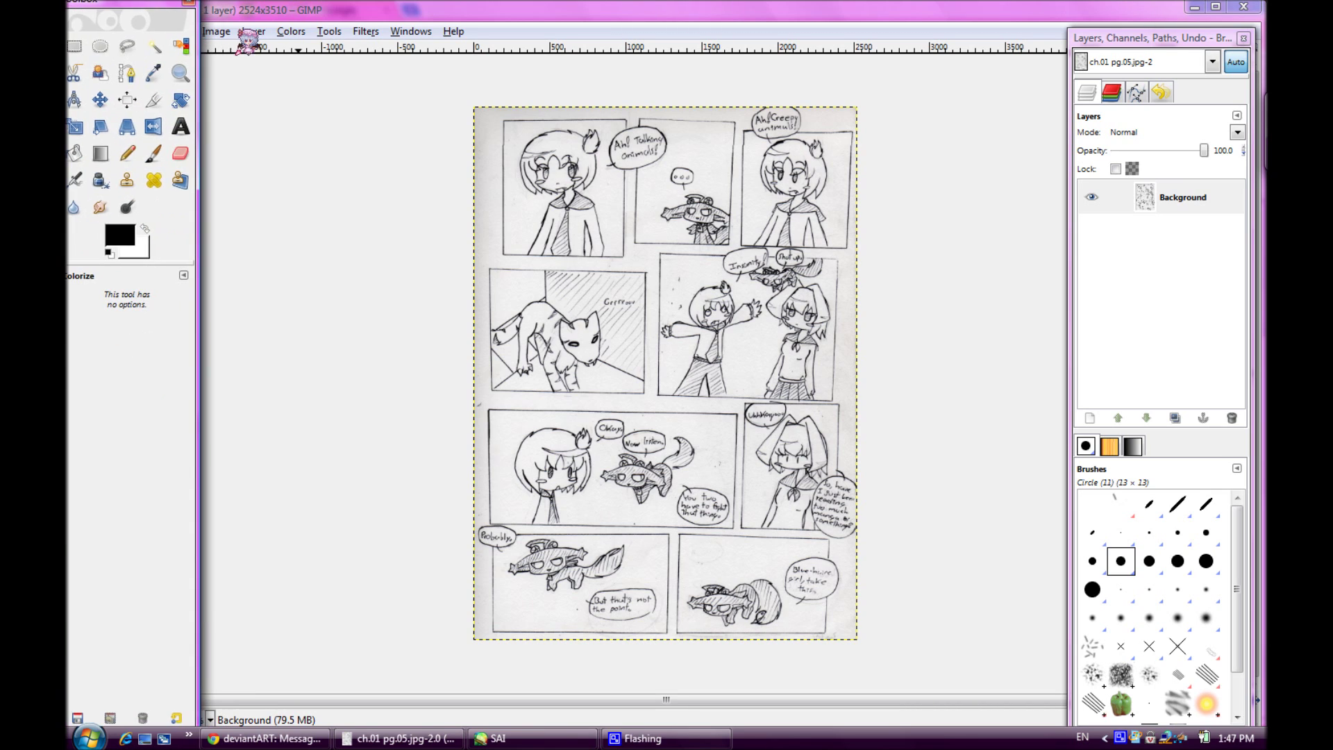
click(291, 31)
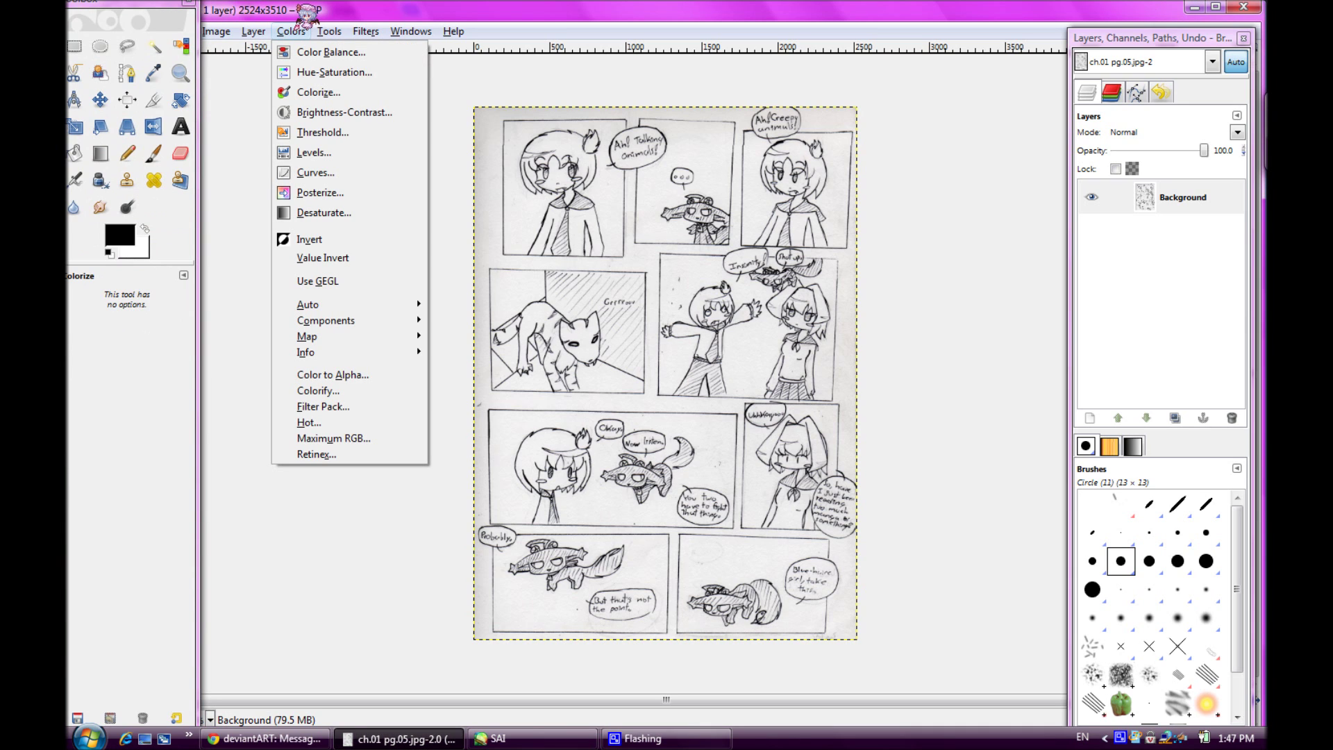
click(340, 152)
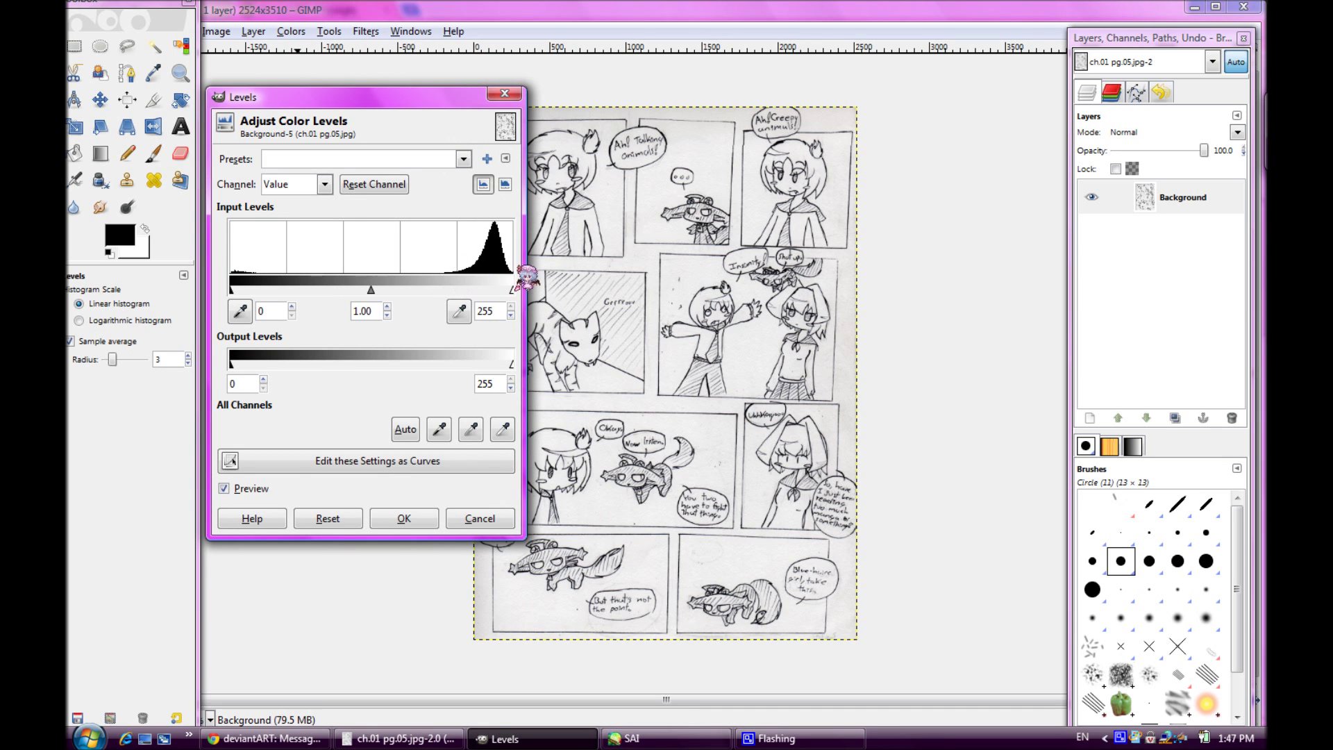
mouse_move(505, 276)
mouse_down()
mouse_move(417, 274)
mouse_move(494, 276)
mouse_up()
mouse_move(347, 276)
mouse_down()
mouse_move(402, 278)
mouse_move(352, 277)
mouse_move(373, 278)
mouse_up()
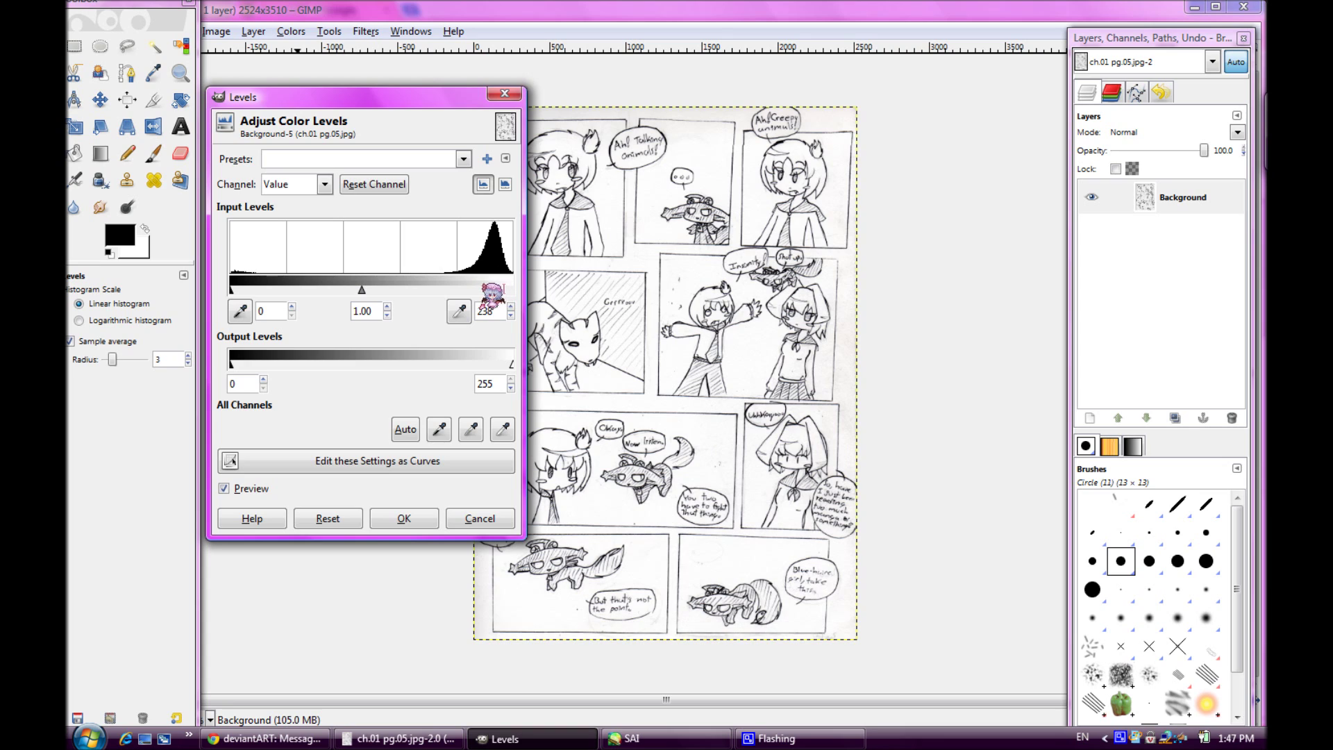
drag(484, 310, 507, 310)
text(00)
key(Return)
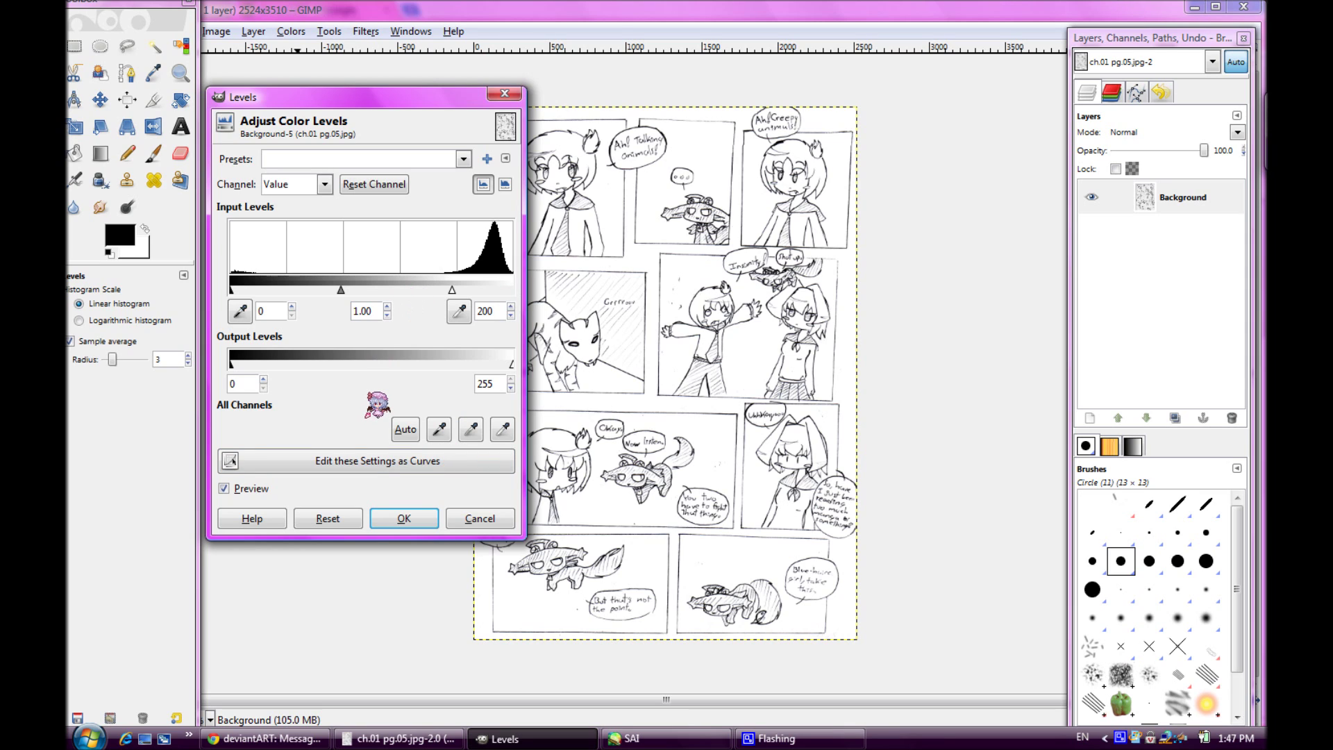
click(404, 518)
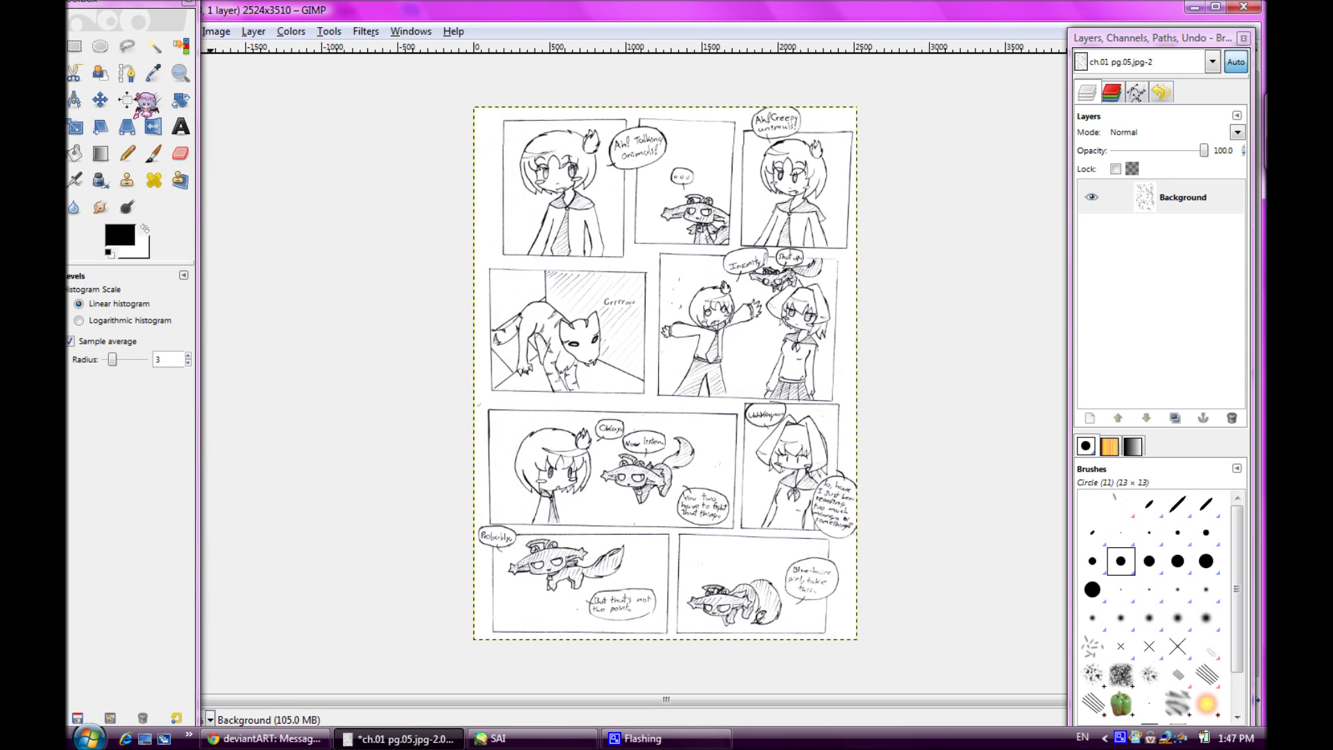
Choose the Eraser, increase its brush scale to 2.38 and move the toolbox clear of the menu bar
click(180, 153)
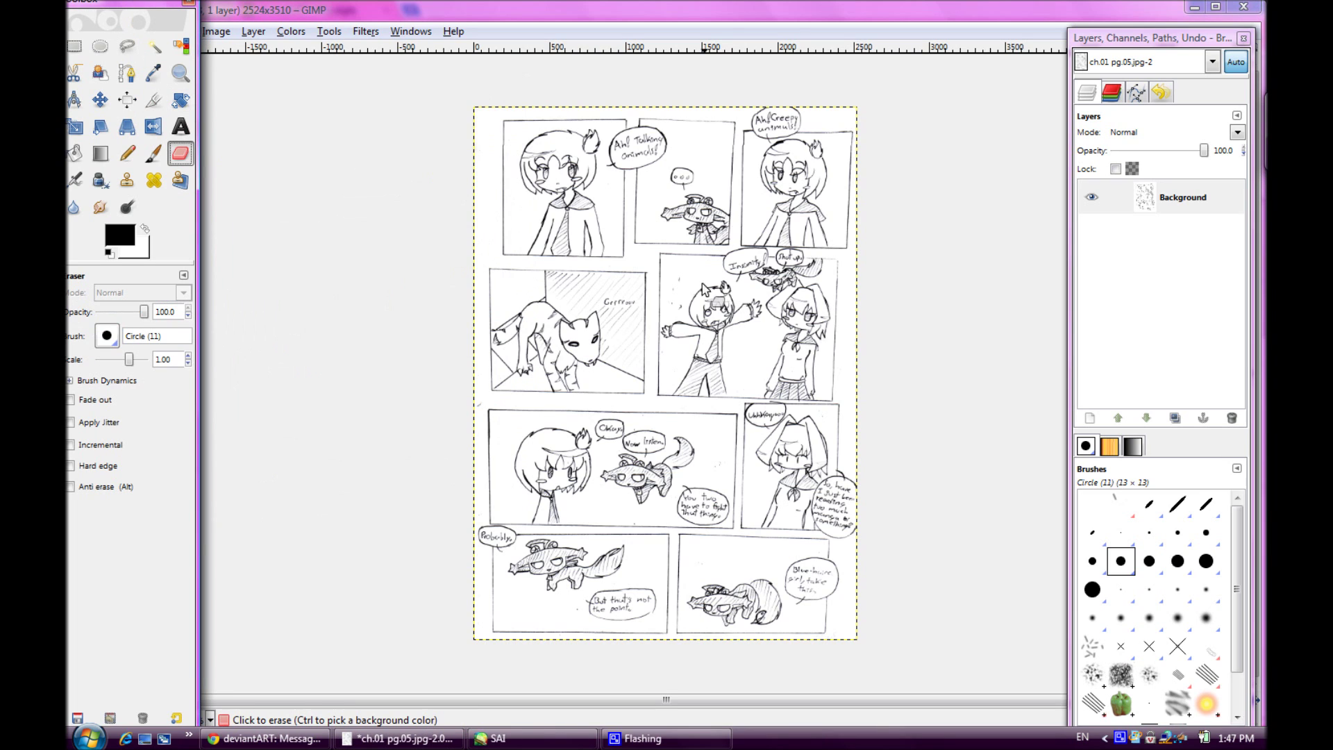
drag(129, 359, 134, 359)
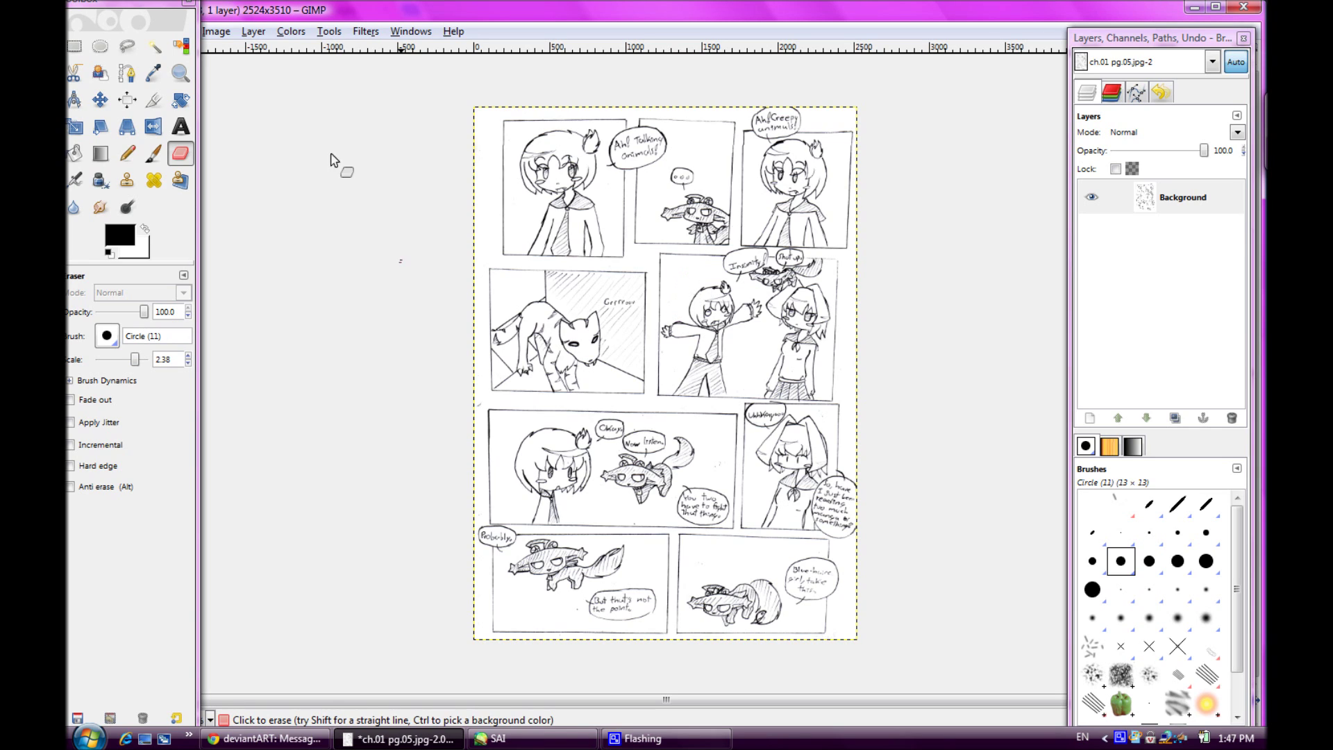
mouse_move(138, 3)
mouse_down()
mouse_move(334, 76)
mouse_move(186, 162)
mouse_move(84, 161)
mouse_move(128, 97)
mouse_move(110, 85)
mouse_move(143, 41)
mouse_up()
click(435, 6)
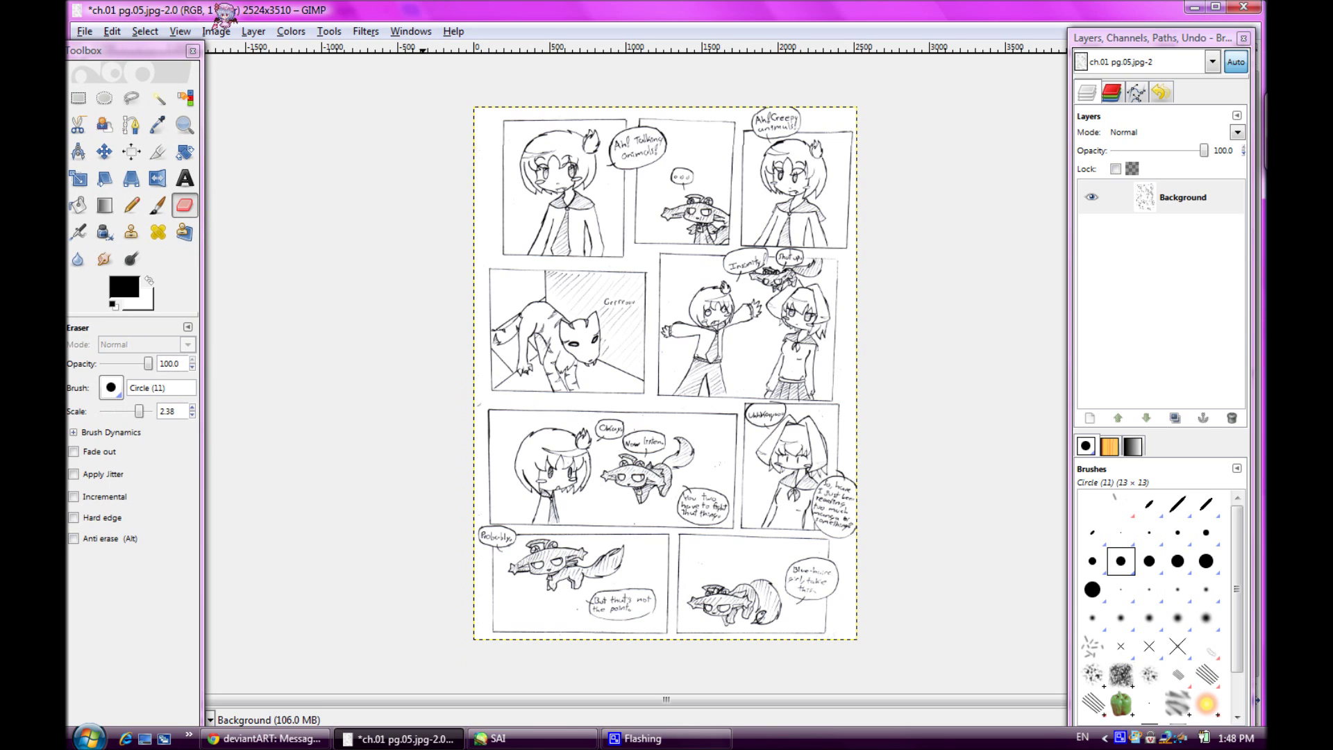
Set up Scale Image in percent units with the page's width and height linked at about 35 percent
click(219, 29)
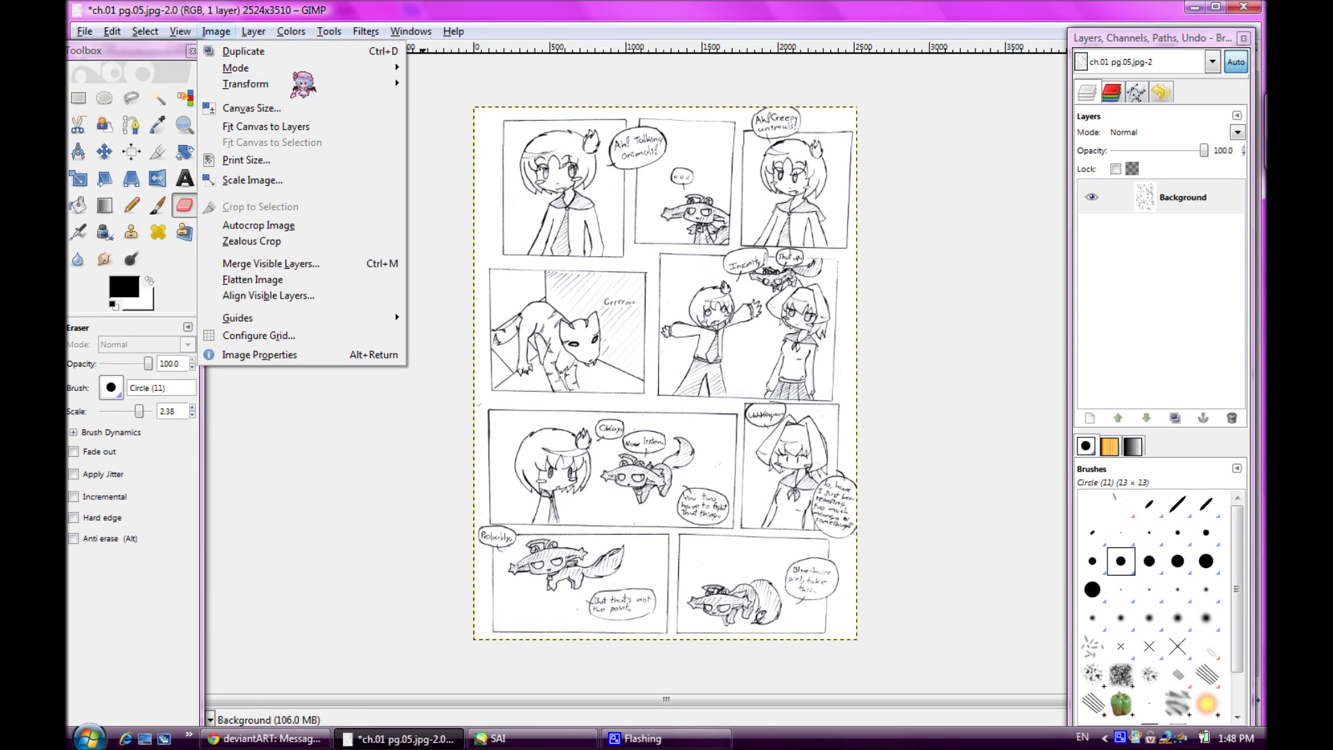
click(256, 180)
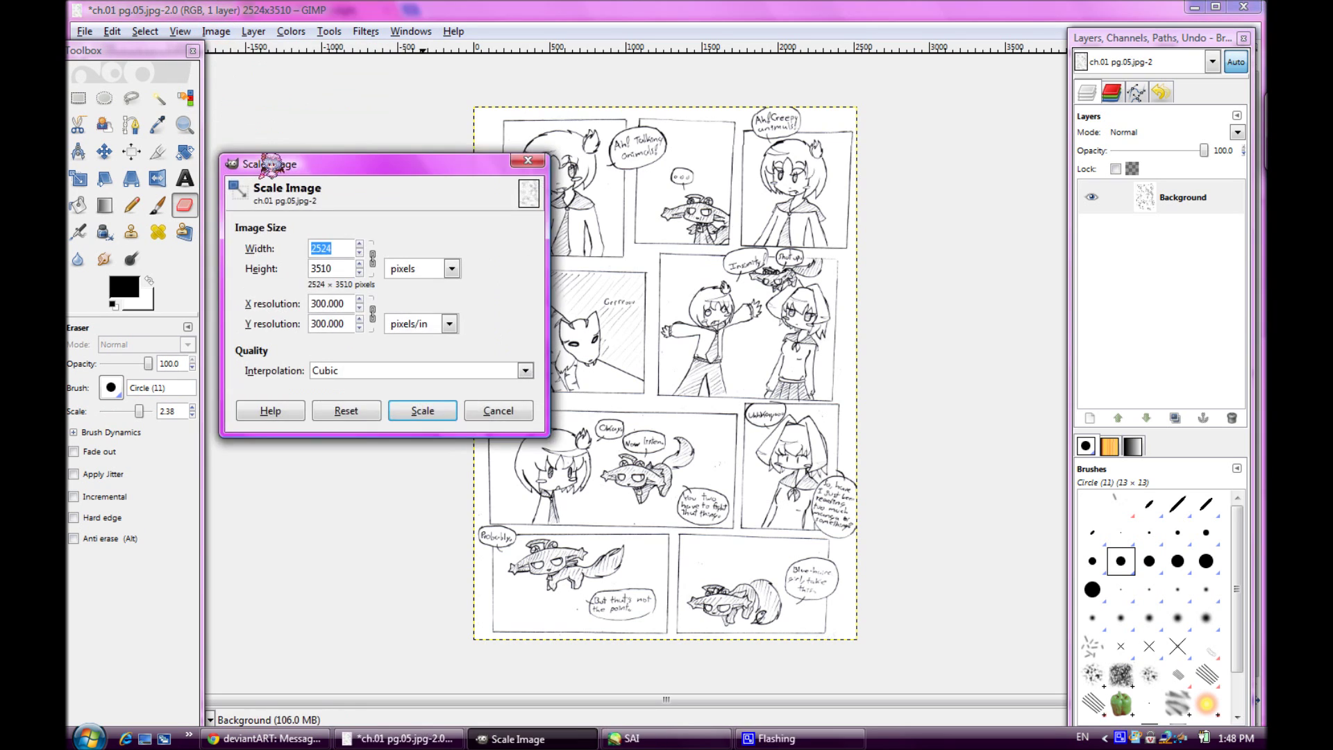
click(451, 324)
click(505, 278)
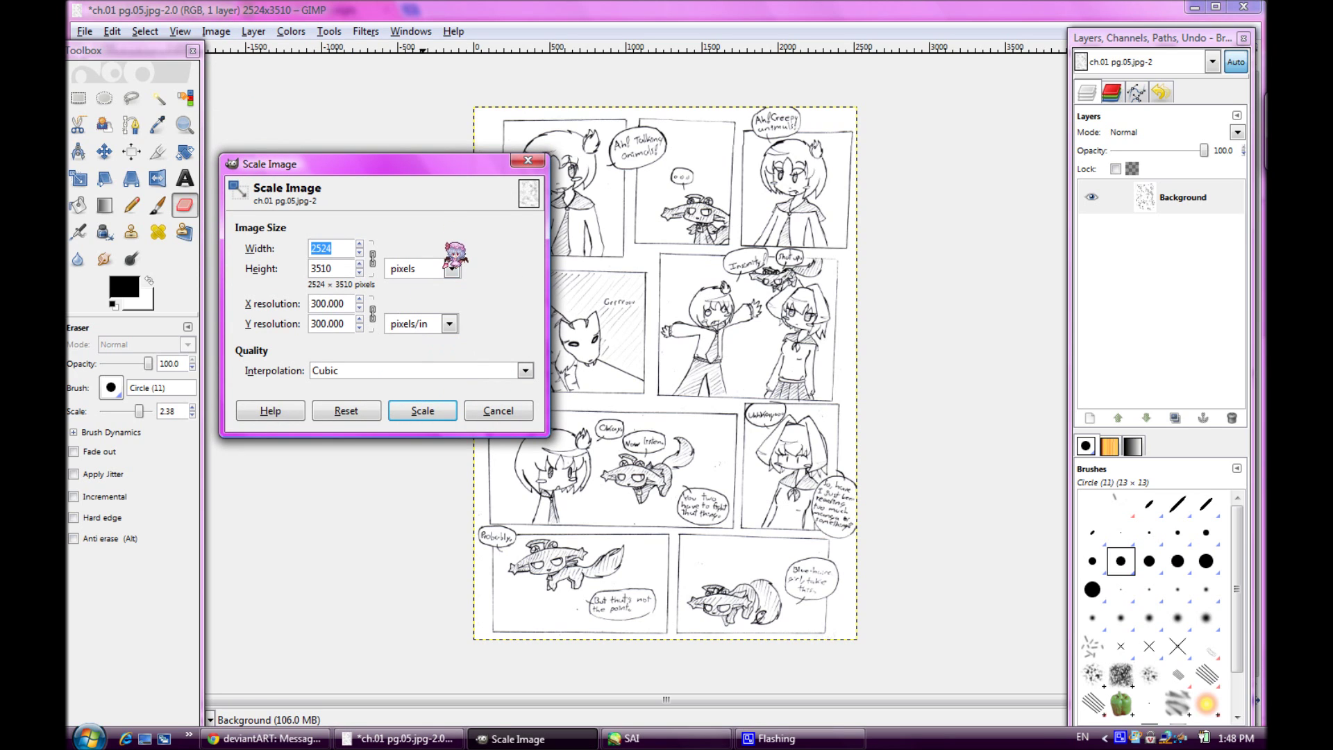
click(451, 268)
click(410, 263)
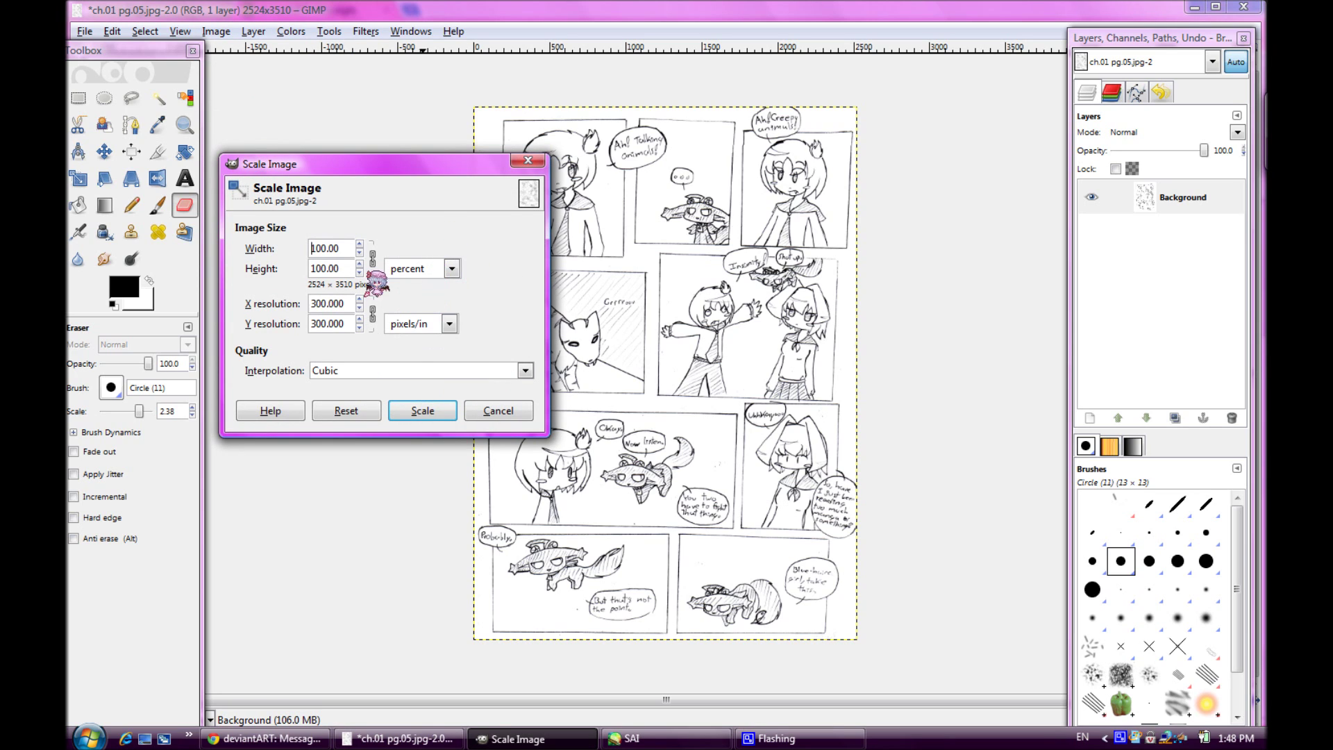
drag(328, 248, 310, 248)
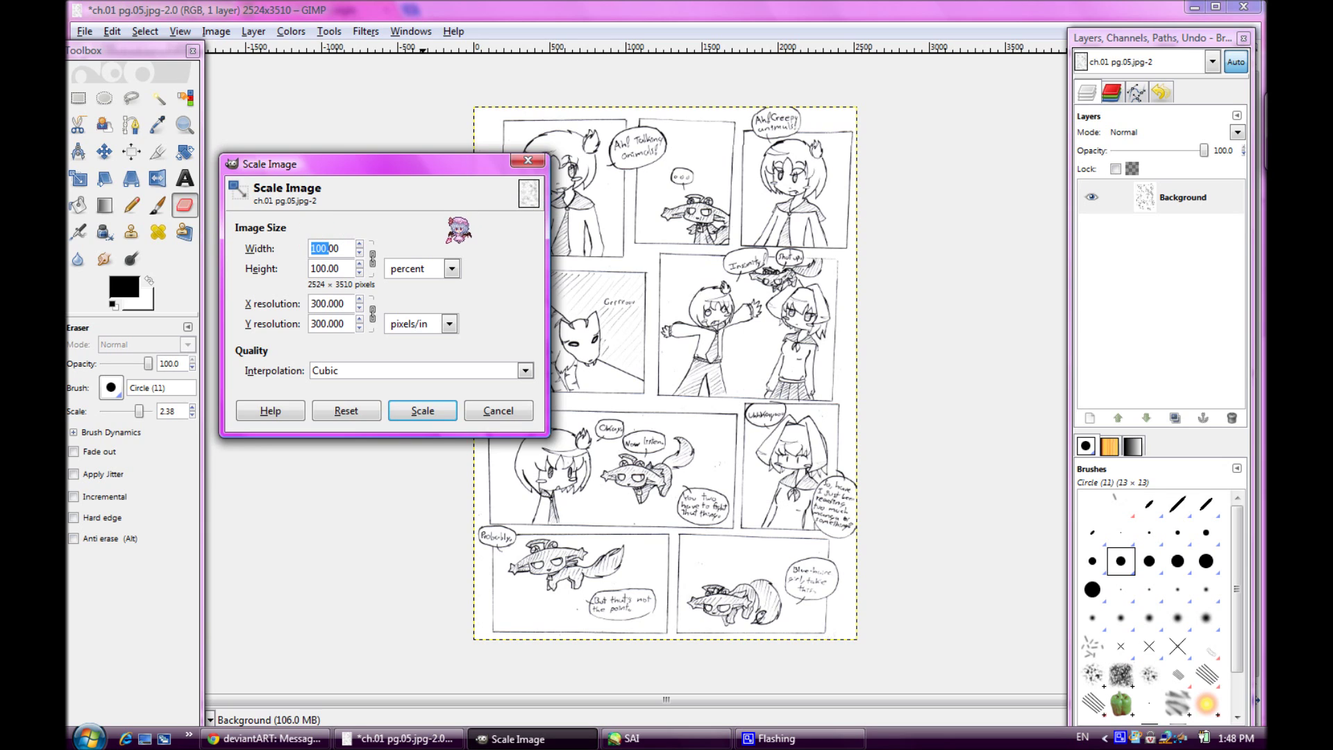
text(35)
click(348, 266)
Set the X and Y resolution to 100 pixels/in and apply the image scaling
click(314, 304)
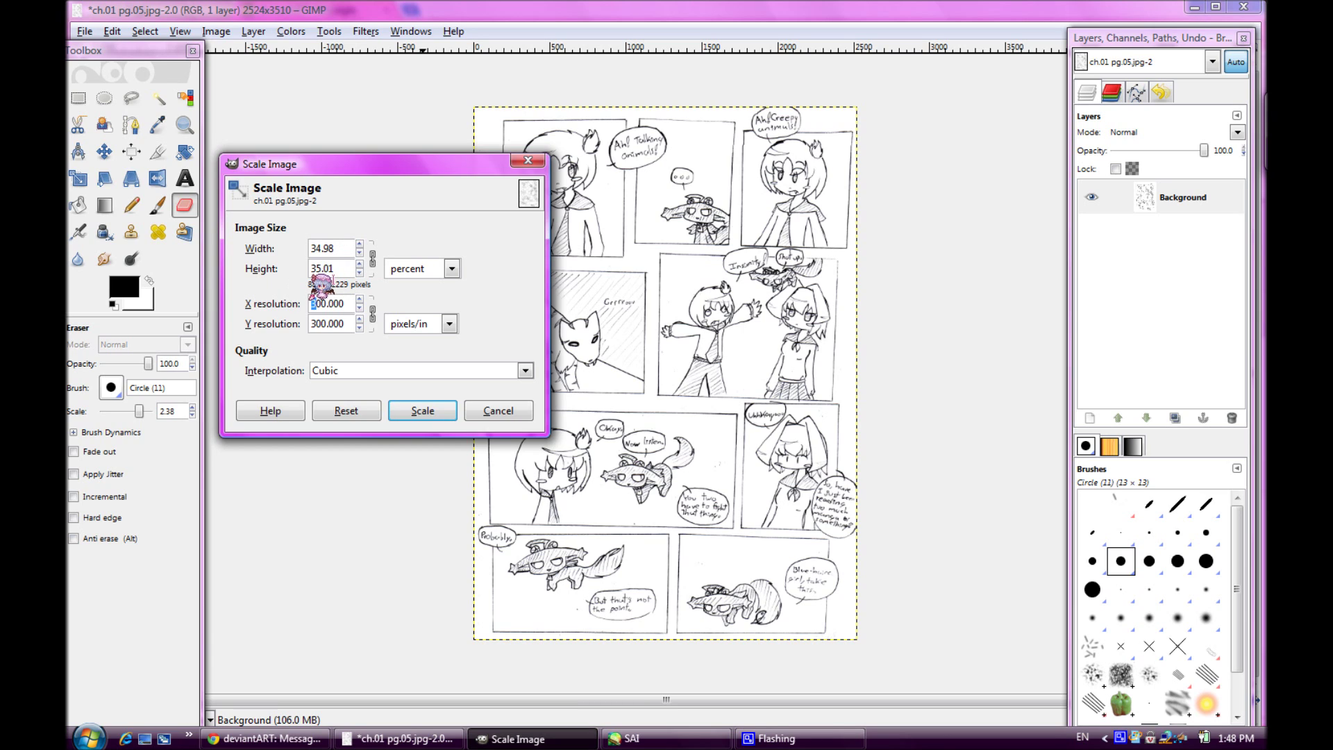
text(1)
click(321, 323)
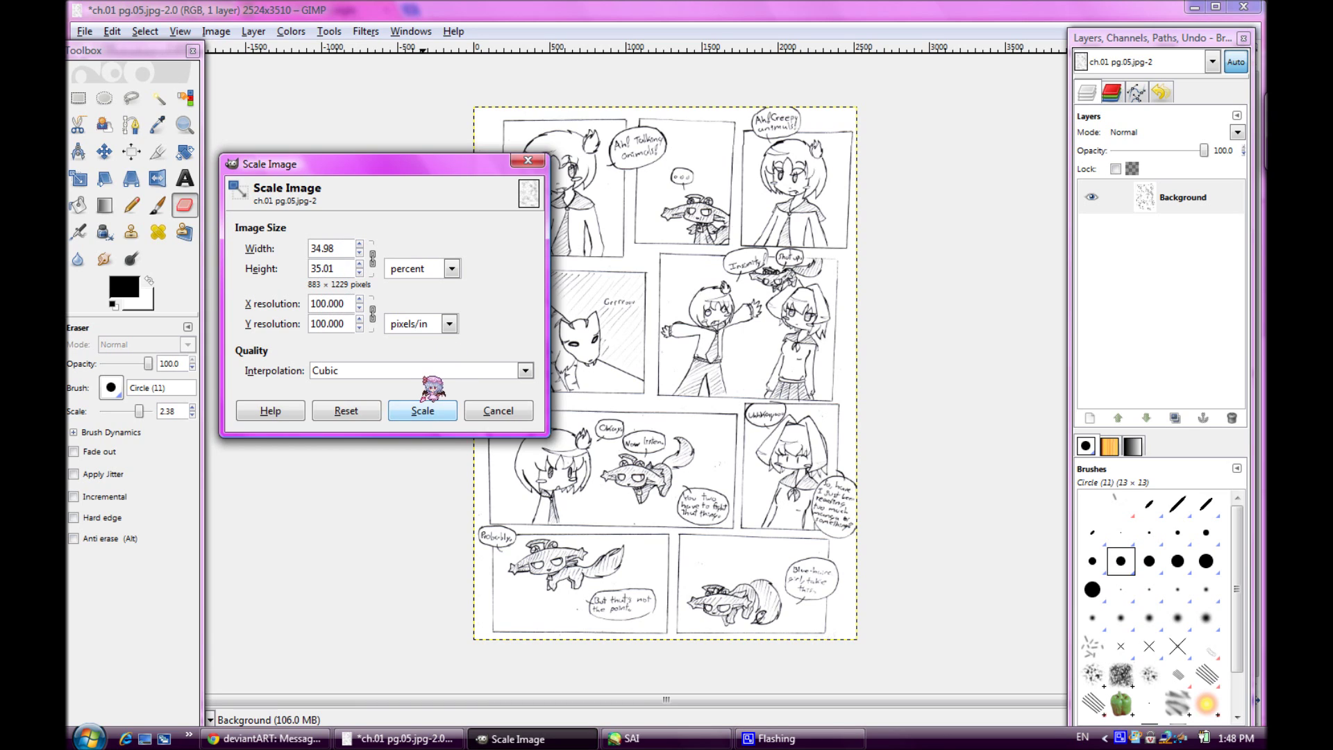
click(425, 407)
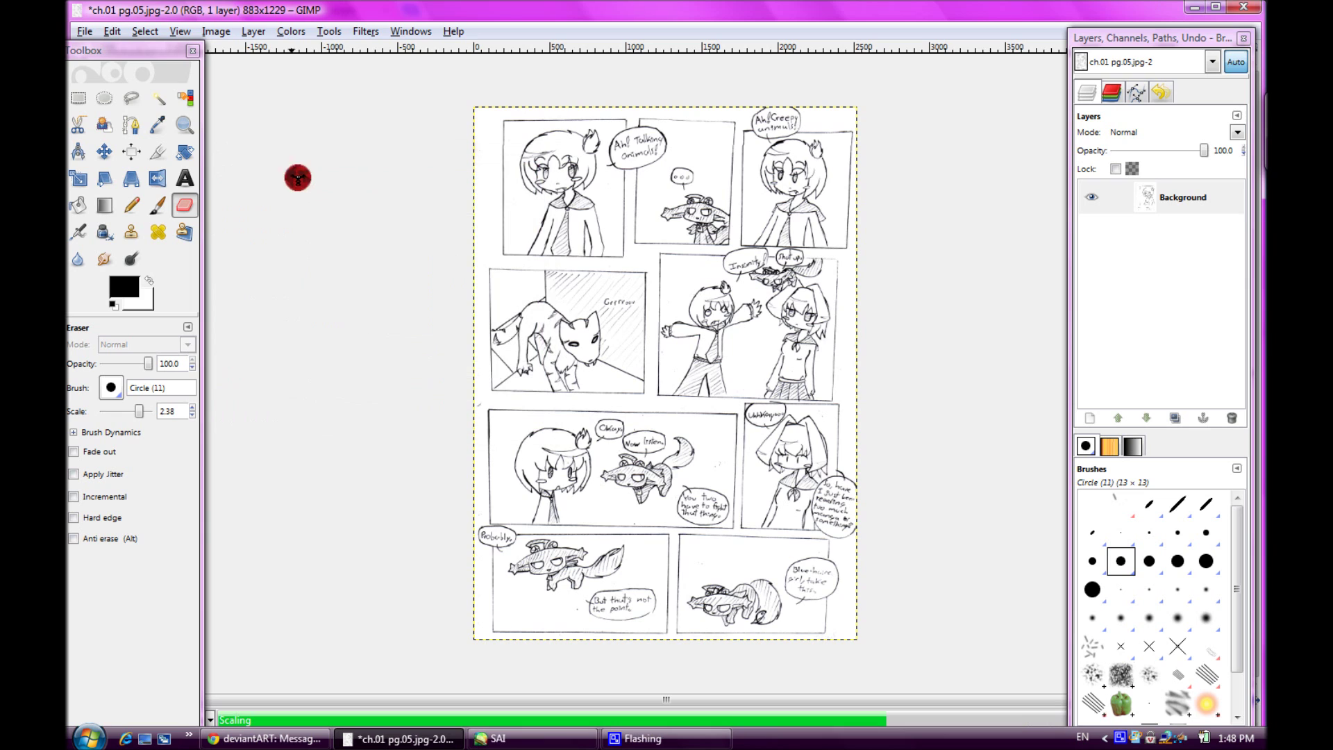
Enlarge the view of the scaled page and examine its comic panels, shifting the toolbox and layers windows aside
click(184, 125)
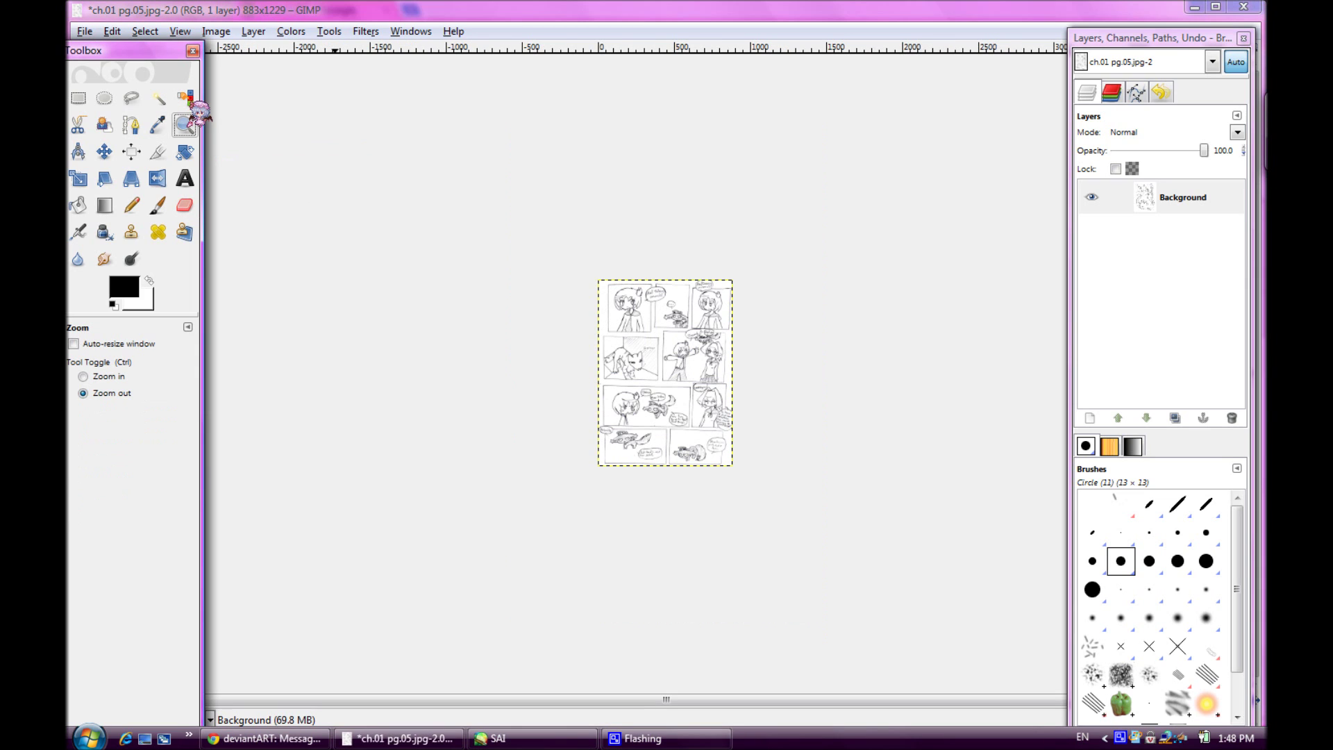
click(673, 347)
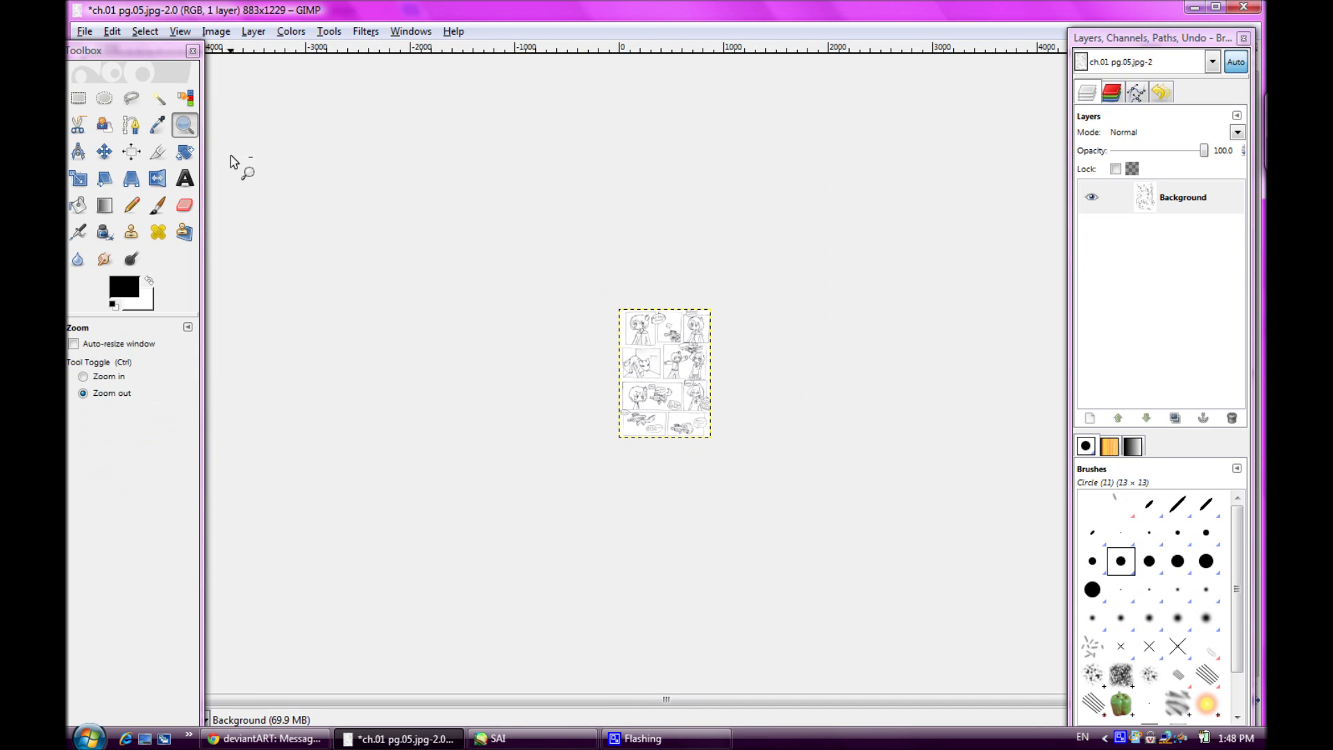
drag(158, 50, 187, 11)
click(131, 337)
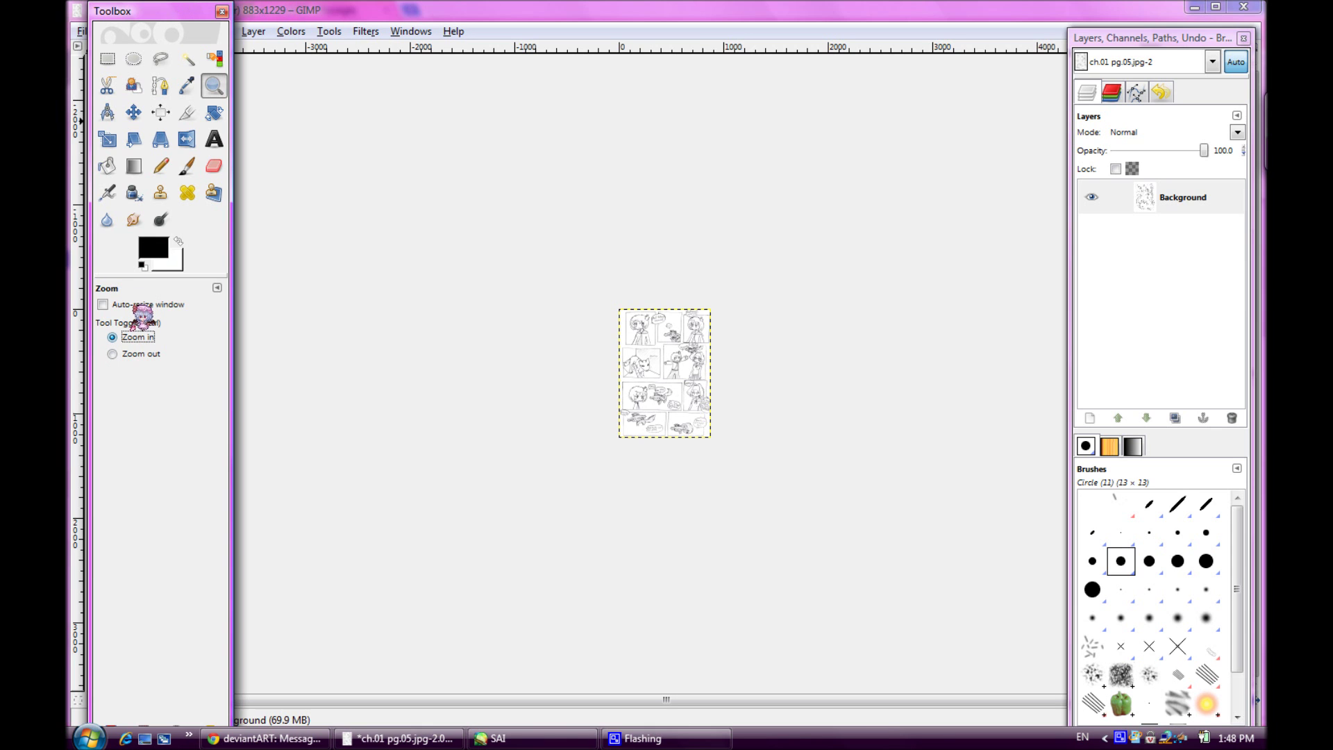
click(663, 378)
click(663, 379)
click(663, 378)
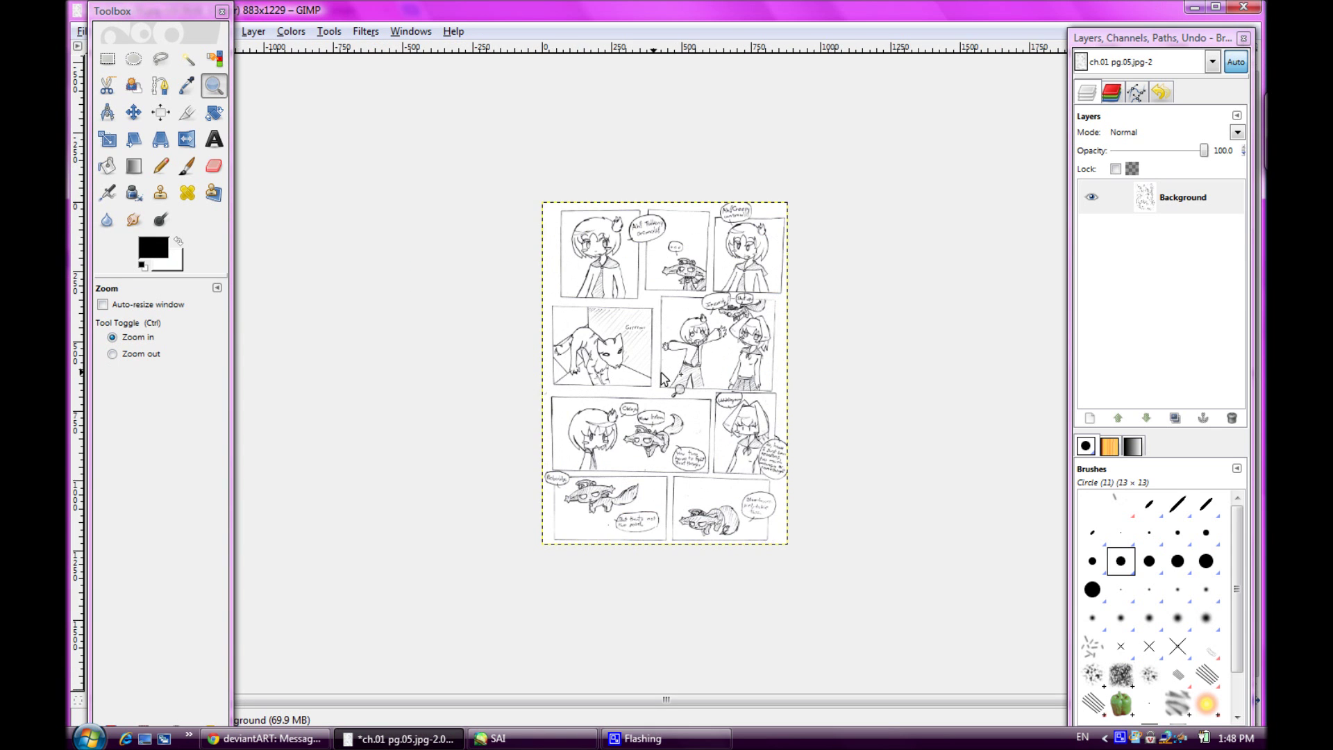
click(663, 379)
click(663, 378)
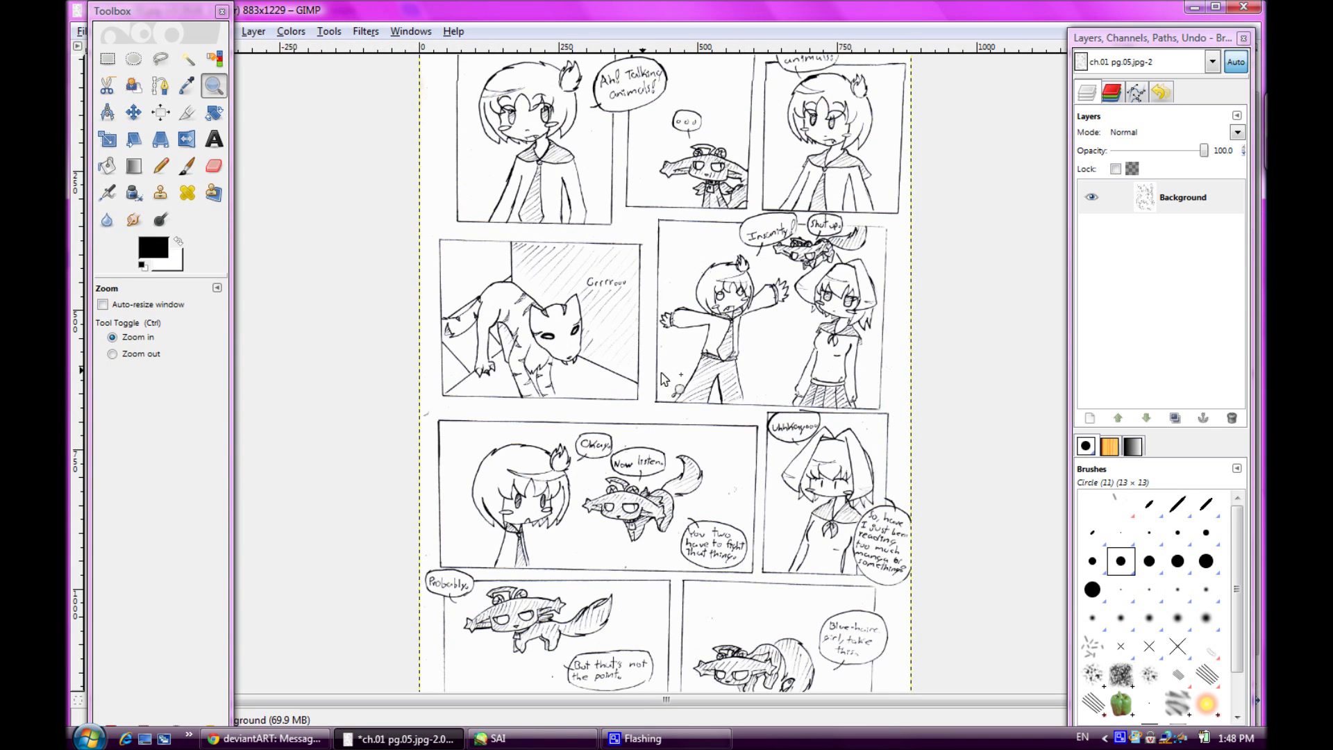
drag(1146, 39, 1104, 2)
drag(182, 2, 155, 2)
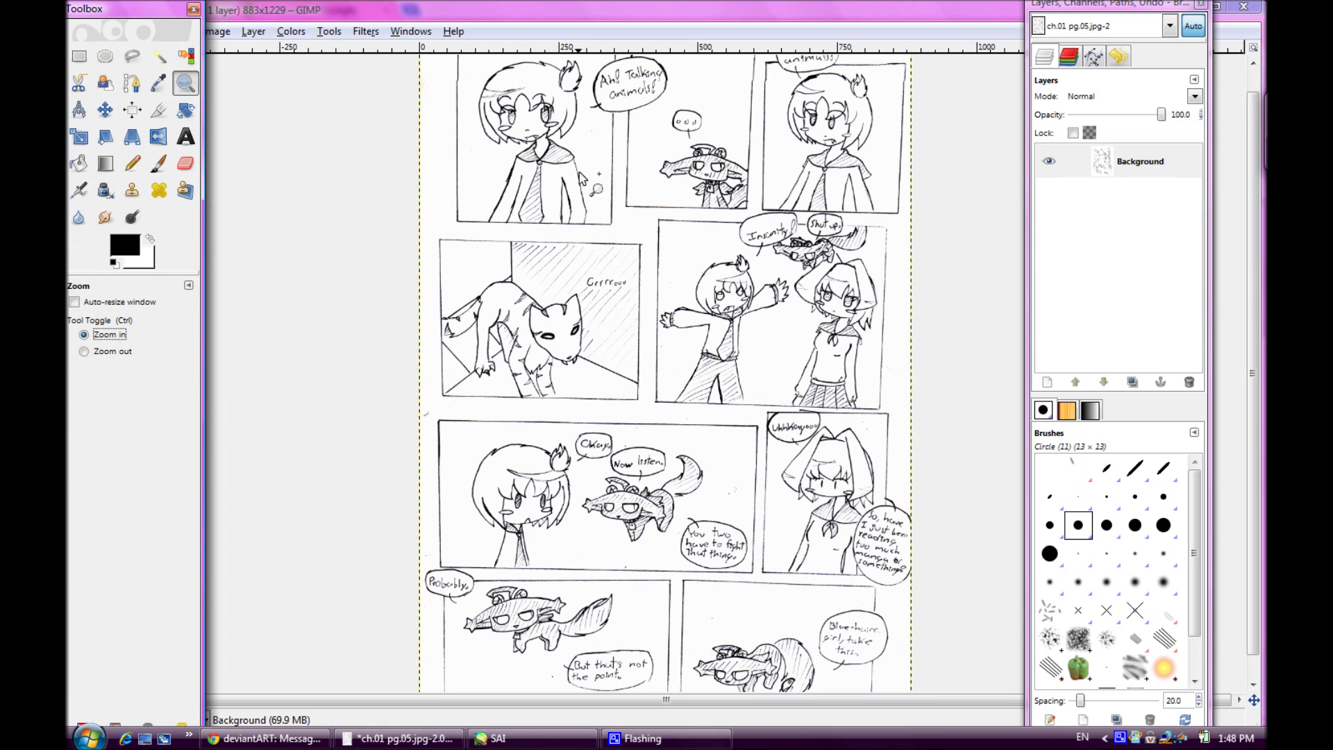
scroll(1259, 255, up, 1)
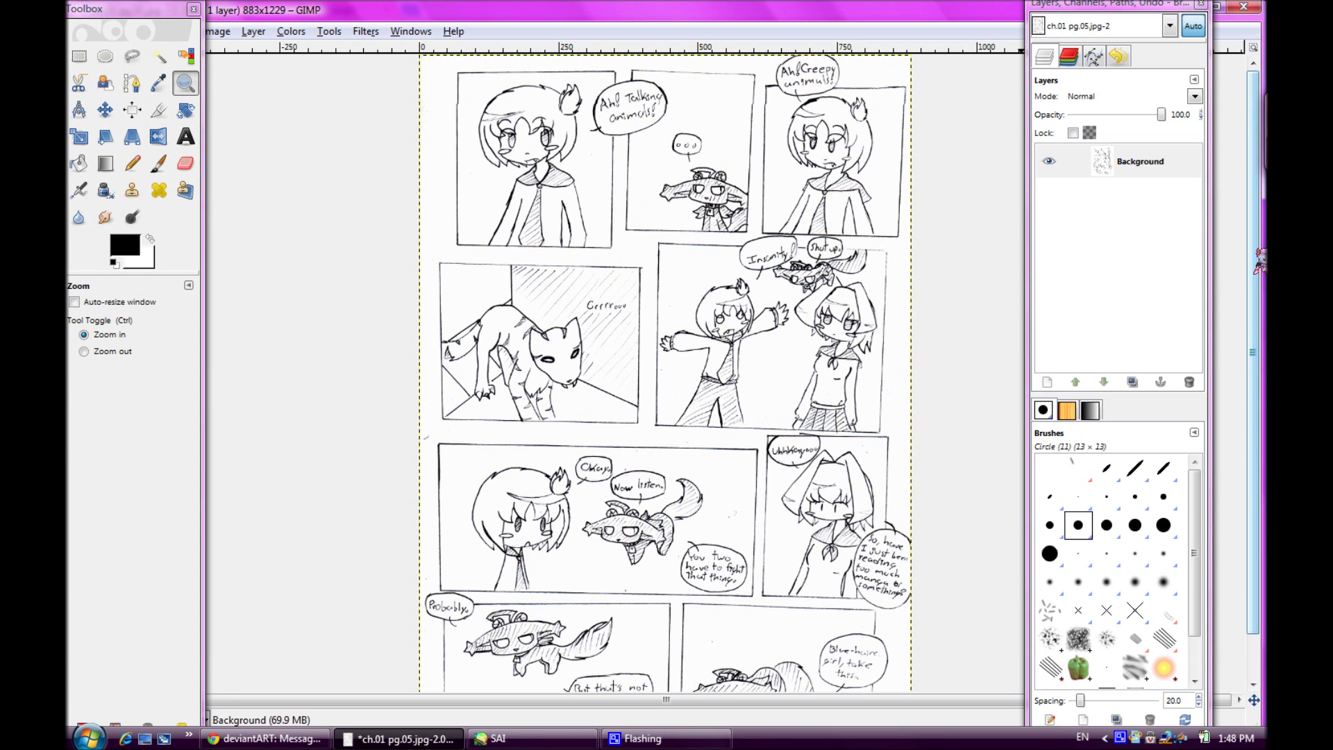
scroll(1259, 261, down, 2)
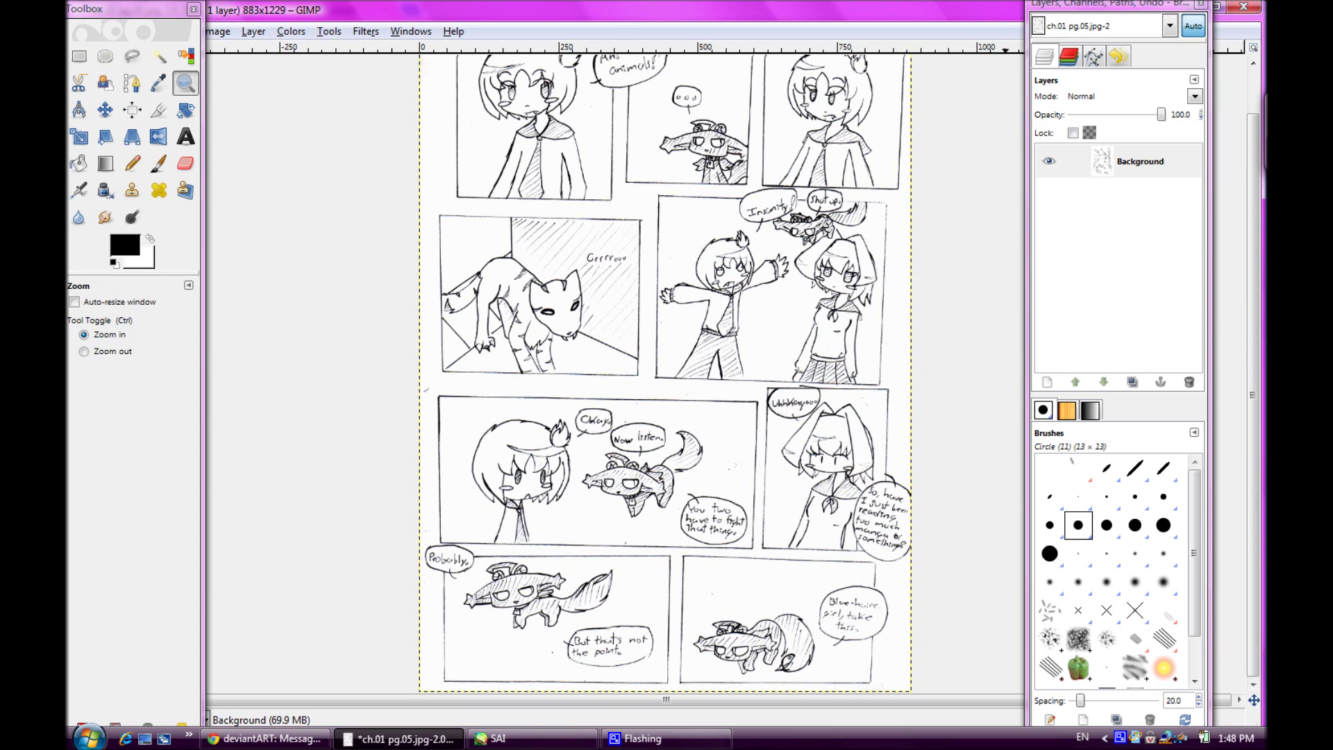
scroll(1254, 340, up, 1)
scroll(1254, 347, down, 1)
drag(168, 3, 138, 0)
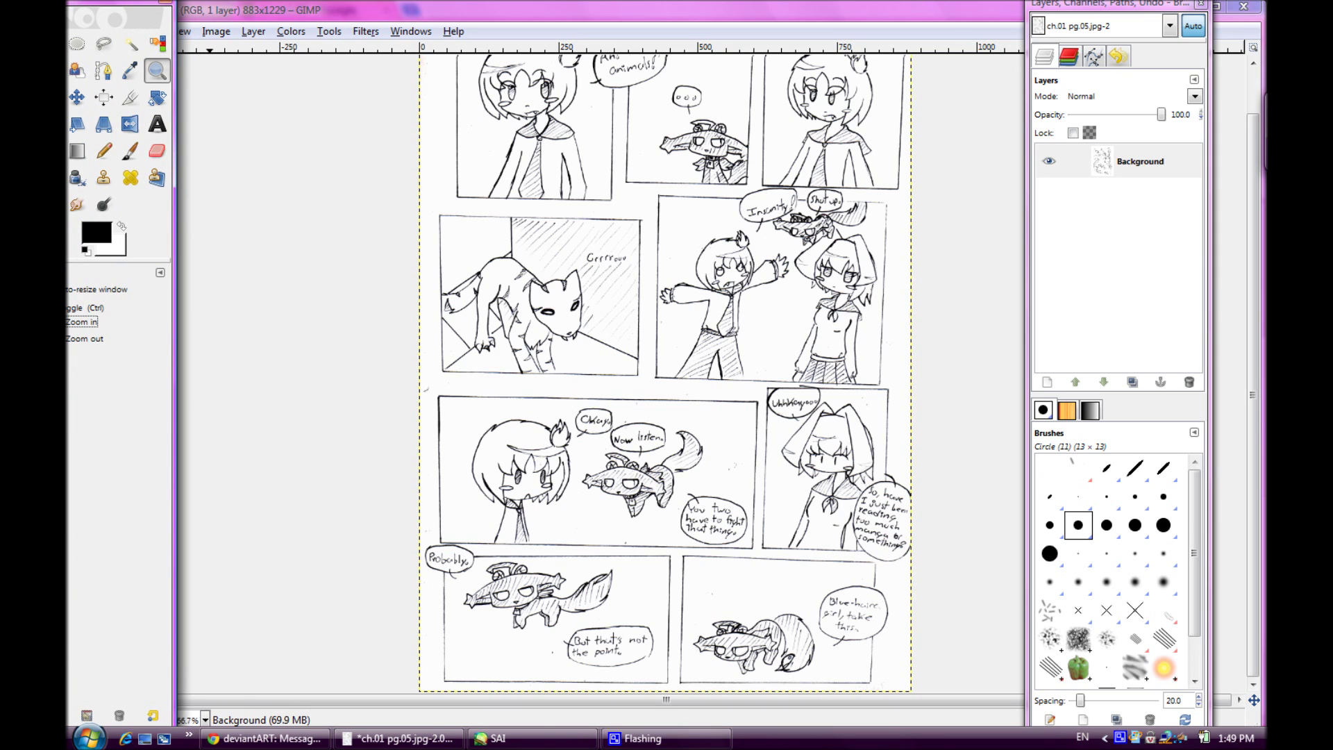
drag(139, 1, 171, 8)
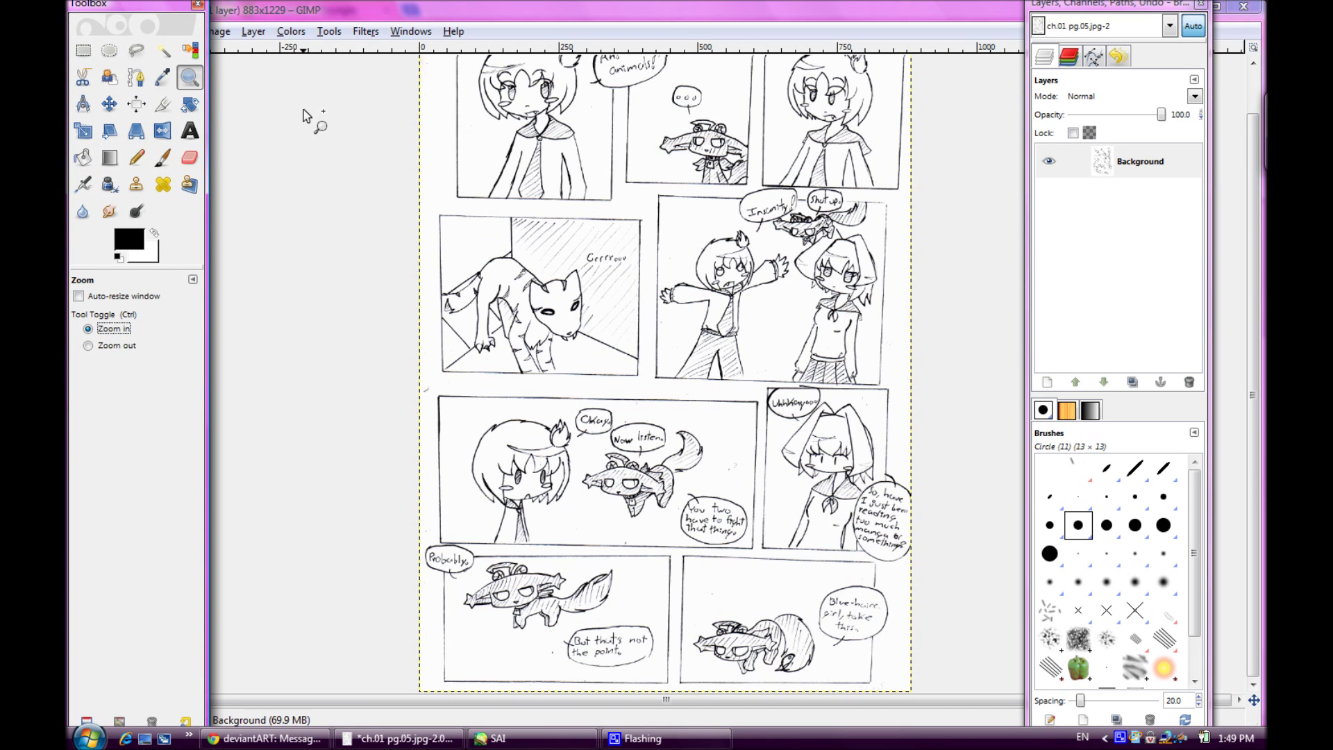
Duplicate the Background layer and name the copy Lineart
click(290, 31)
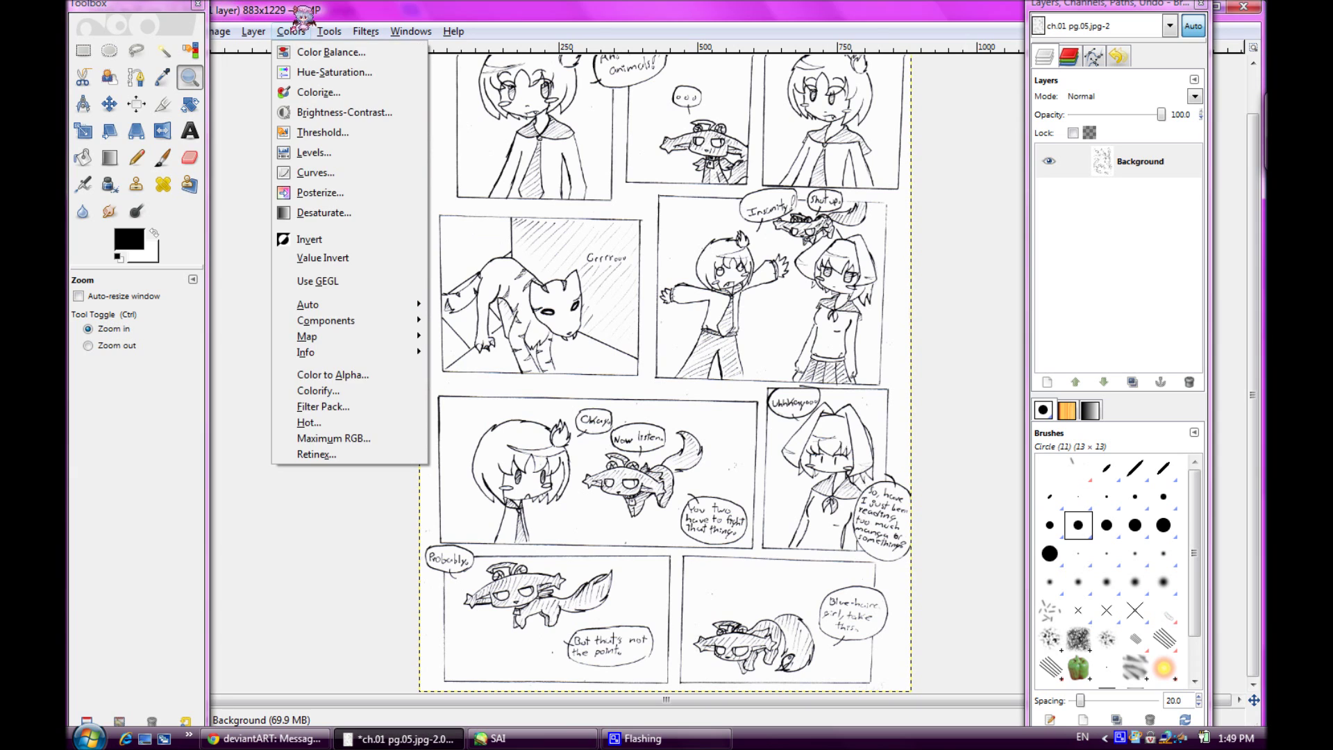
click(1139, 162)
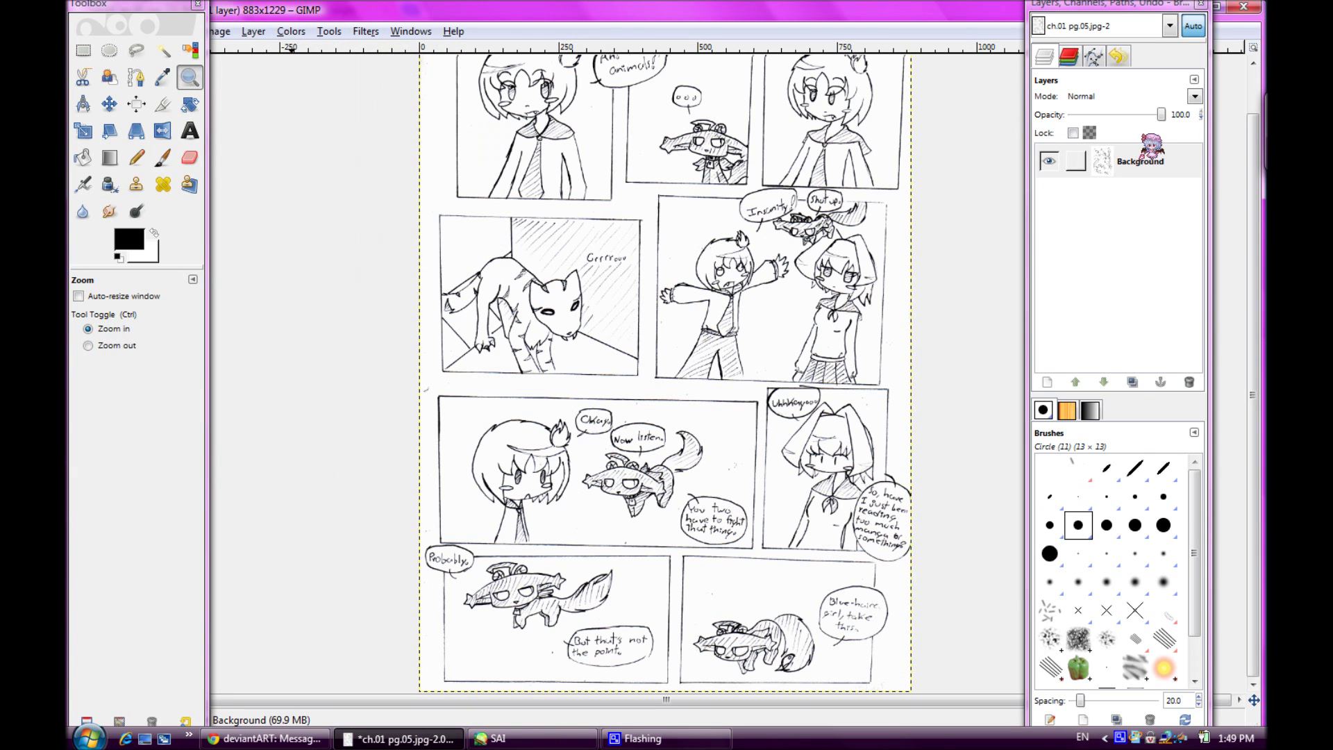
right_click(1147, 149)
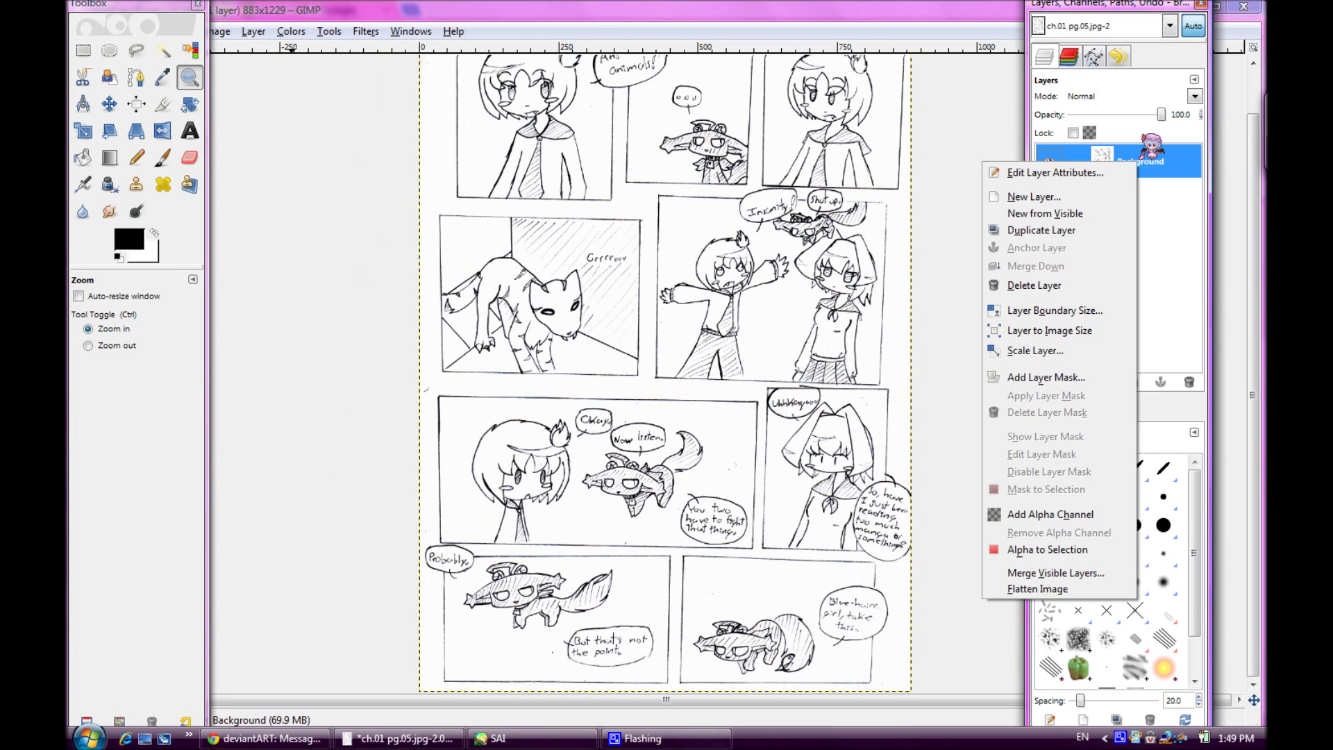
click(1080, 225)
double_click(1175, 157)
text(Lineart)
key(Return)
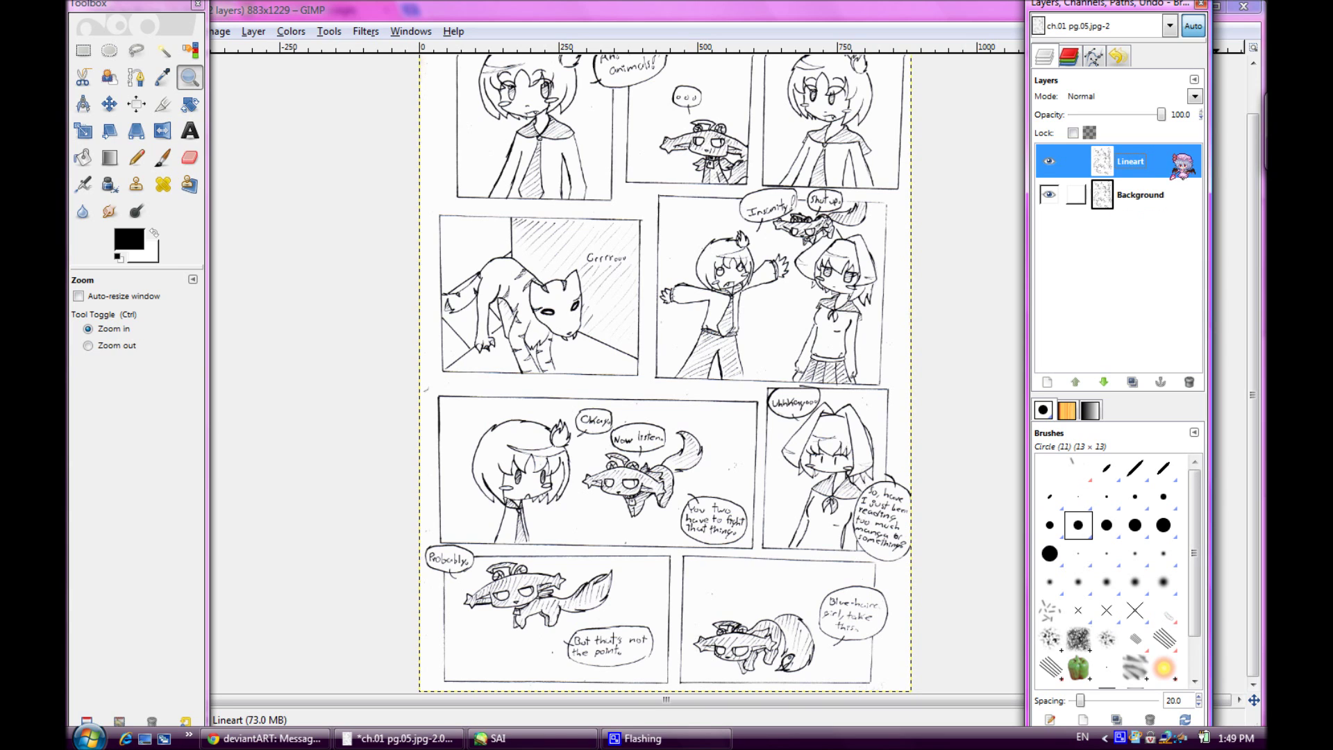
Select the whole canvas on the Background layer and clear its contents, leaving the Lineart layer's drawing in place
click(1160, 184)
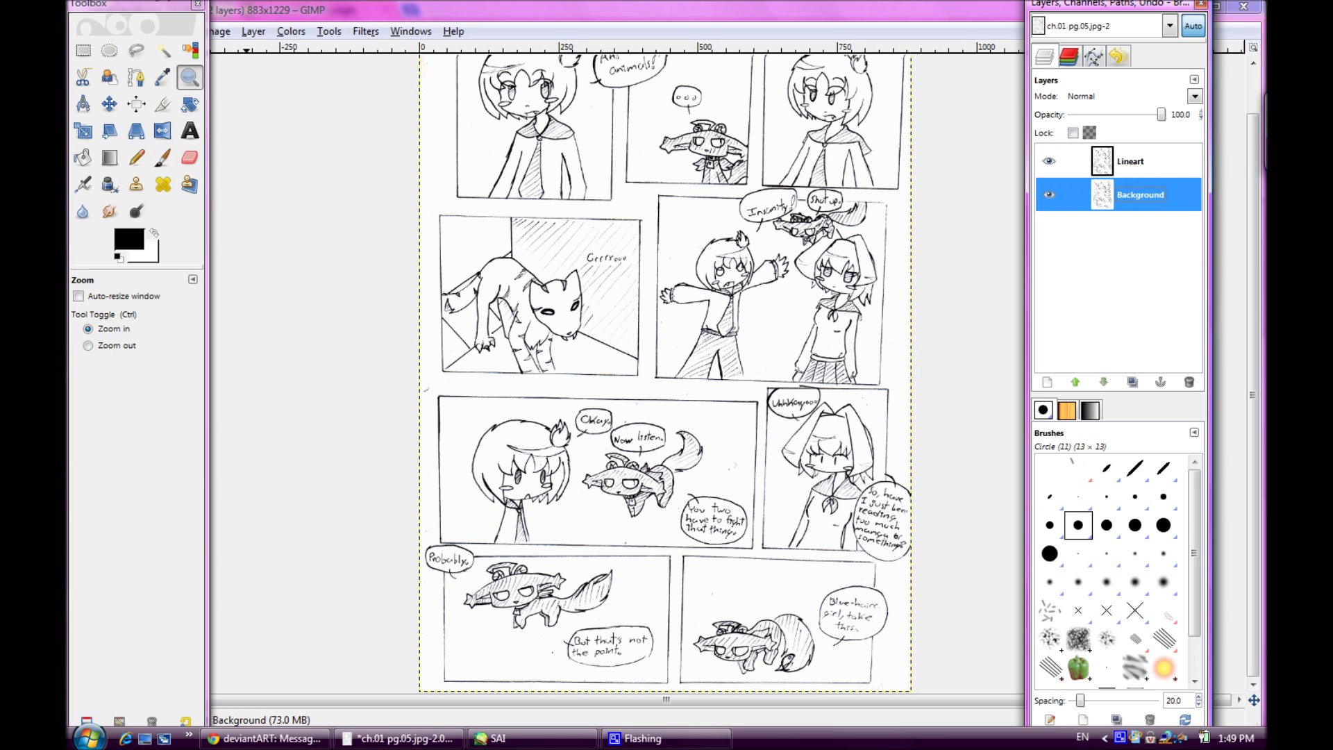
drag(171, 3, 182, 108)
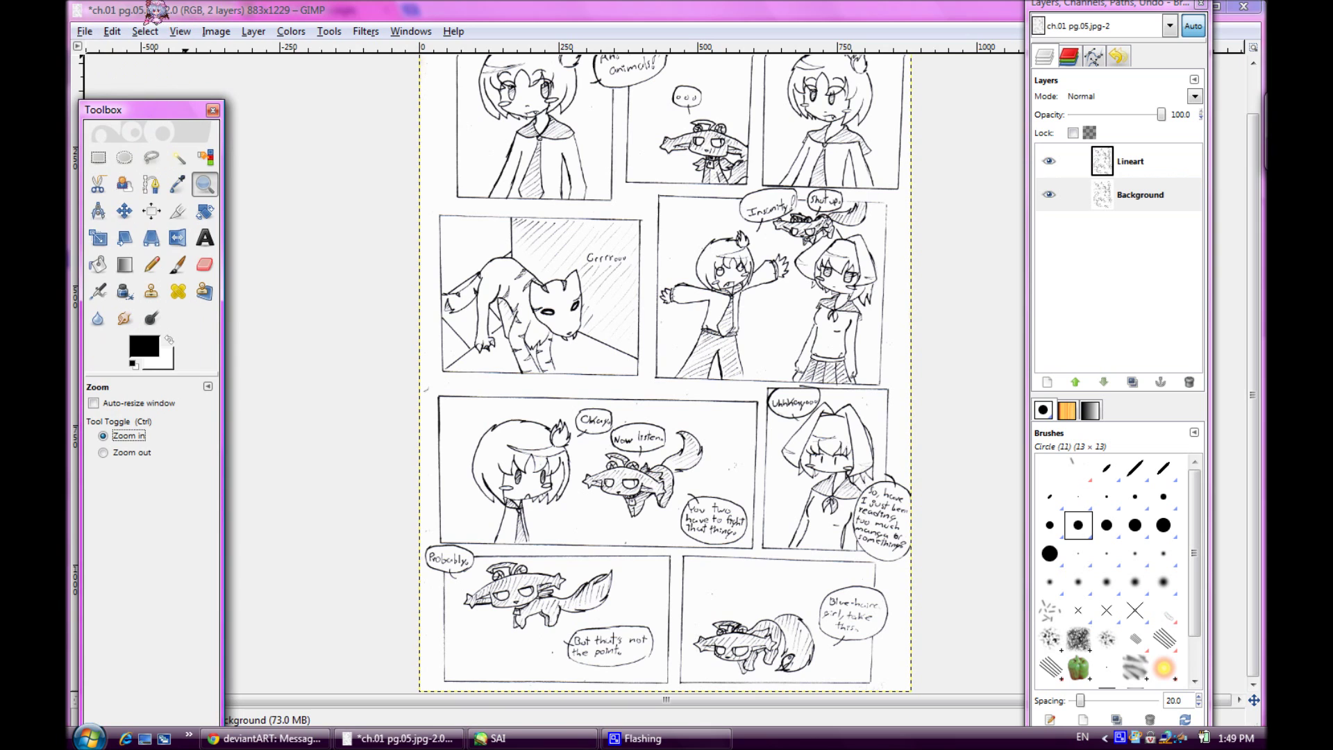
click(146, 29)
key(ctrl+a)
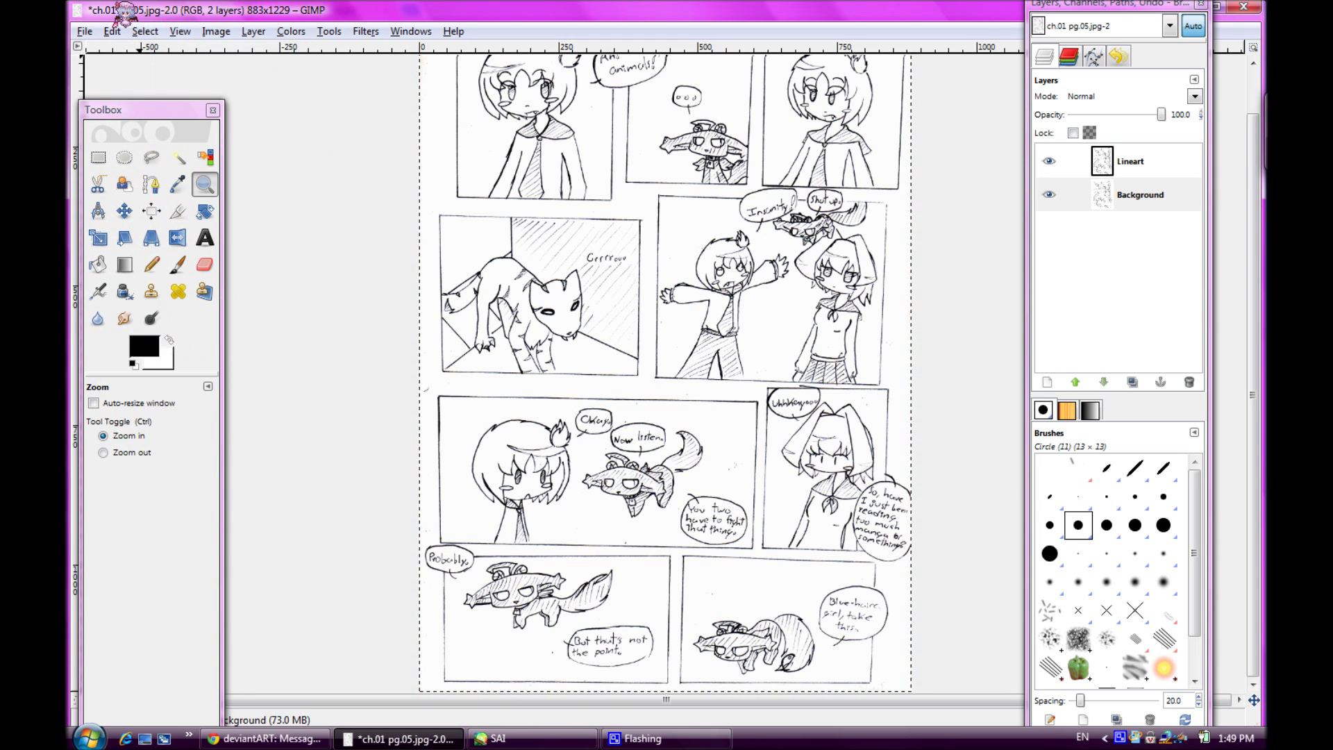
click(114, 29)
click(178, 286)
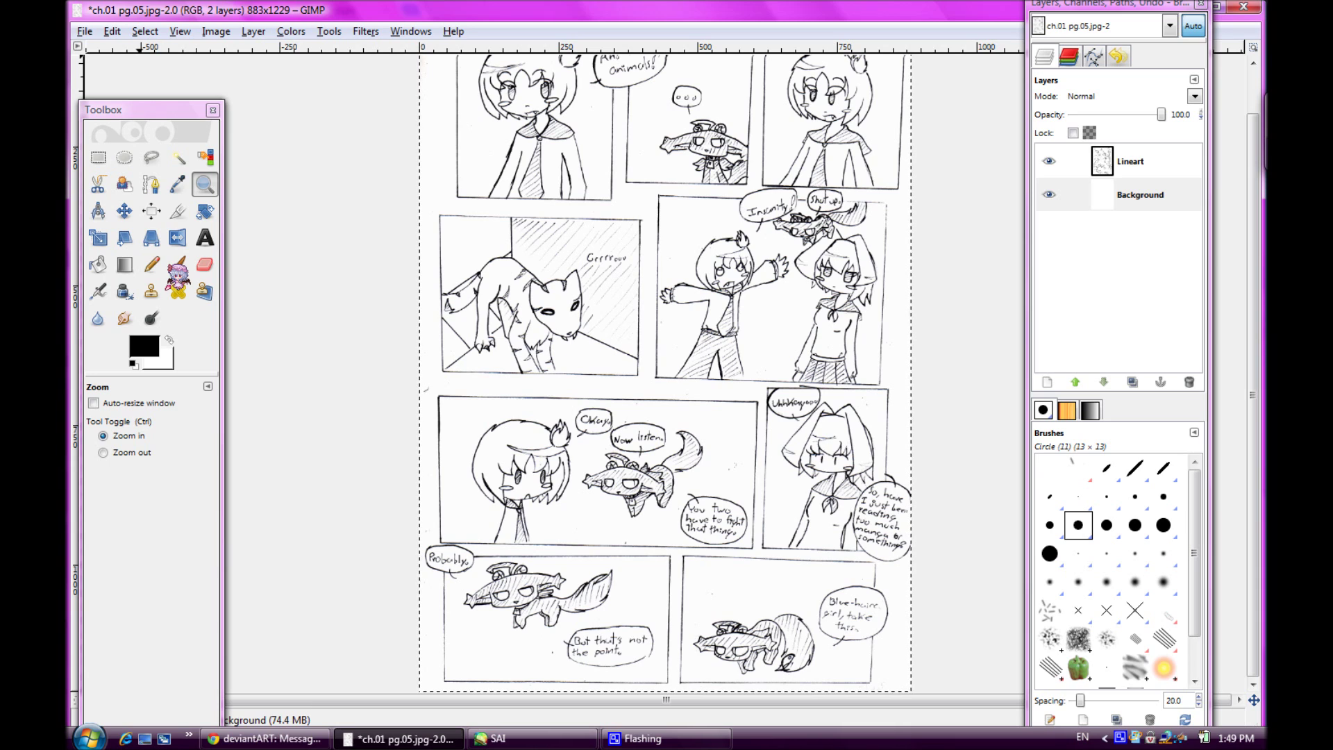
Apply Color to Alpha to the Lineart layer, turning its white areas transparent
click(1132, 161)
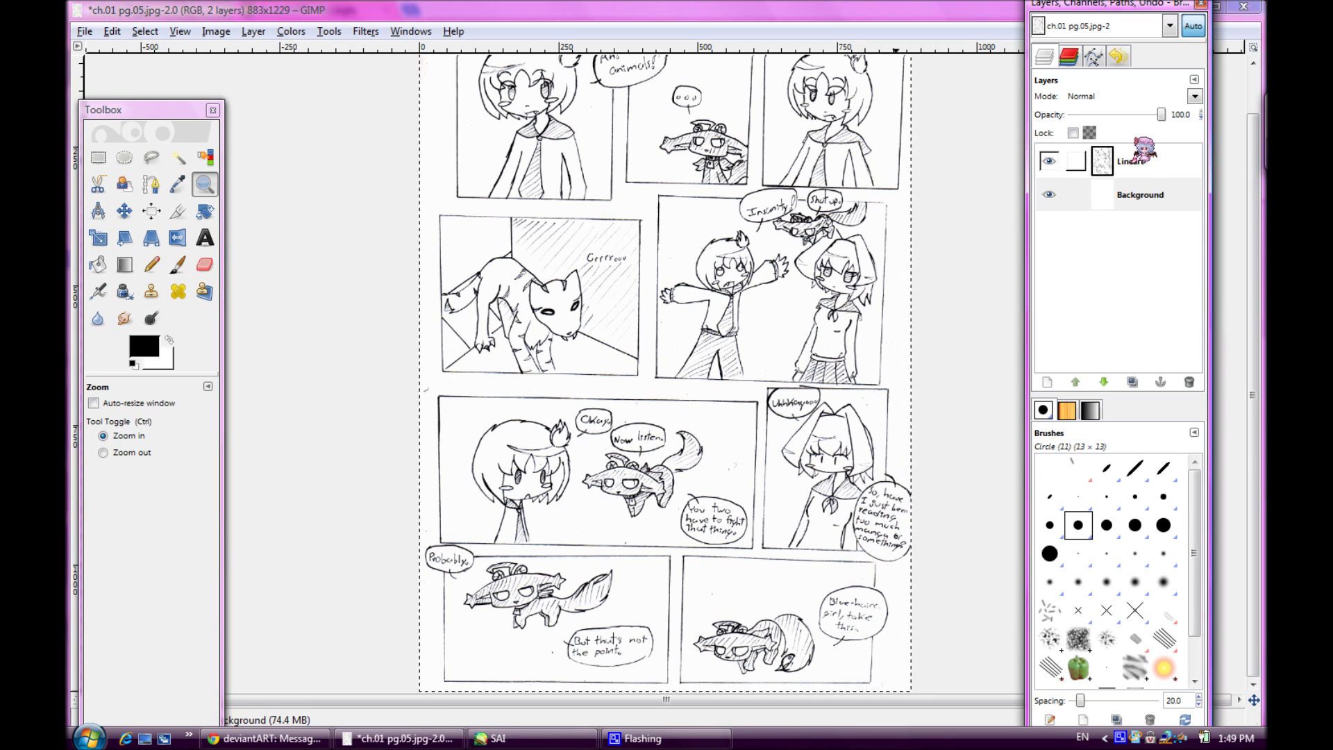
drag(159, 106, 137, 72)
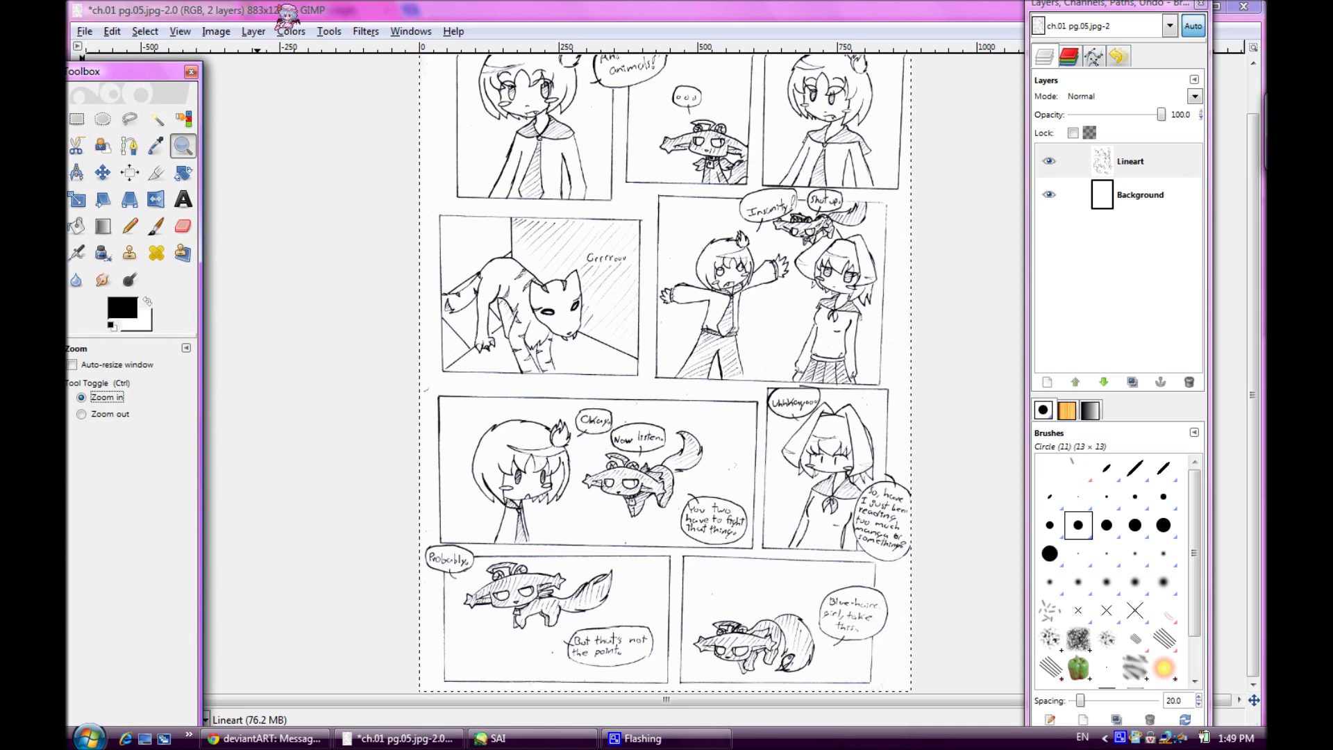
click(291, 31)
click(1076, 161)
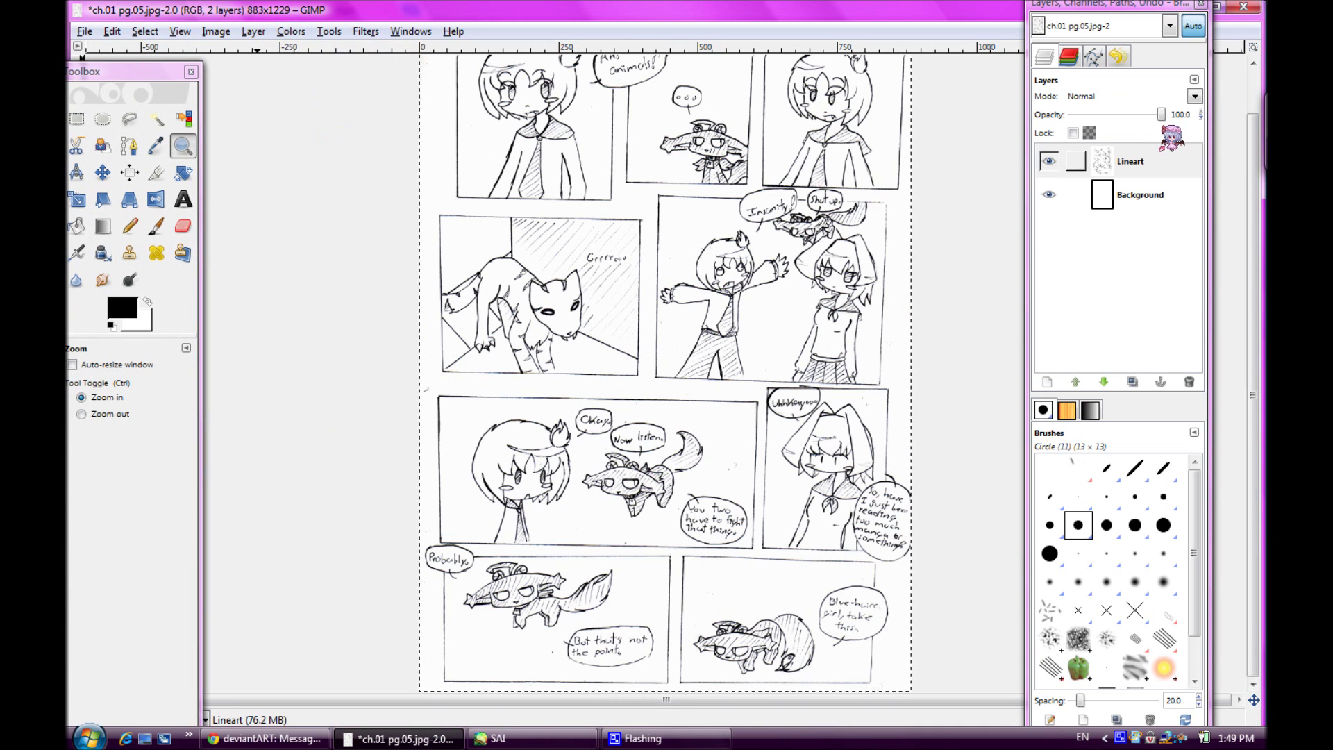
click(291, 31)
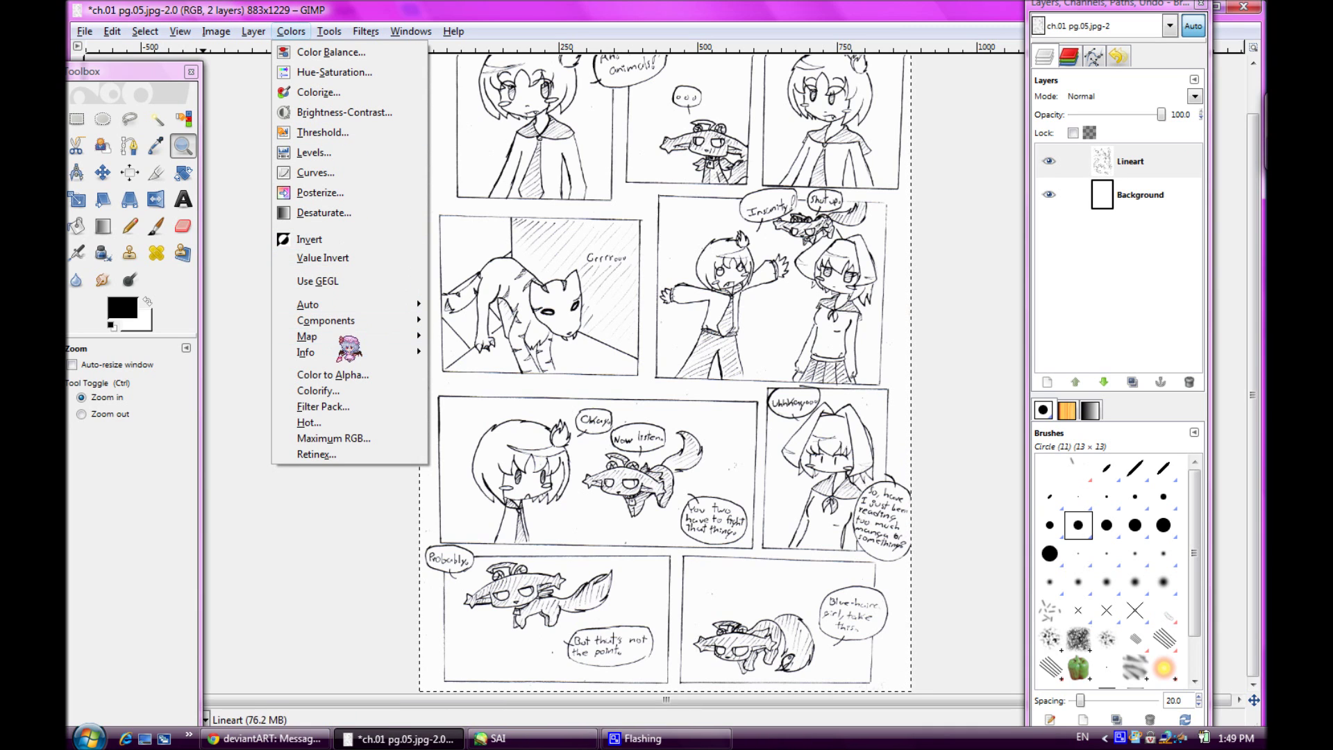
click(343, 372)
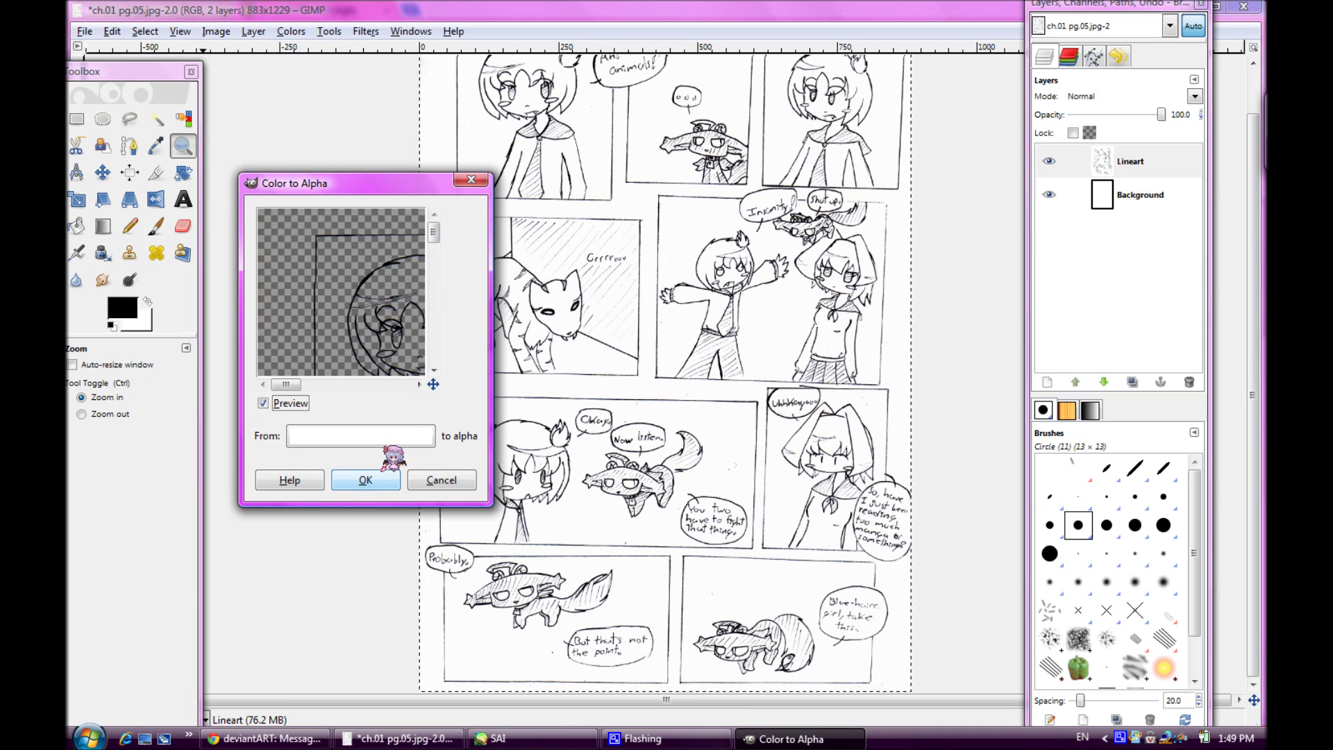
click(378, 479)
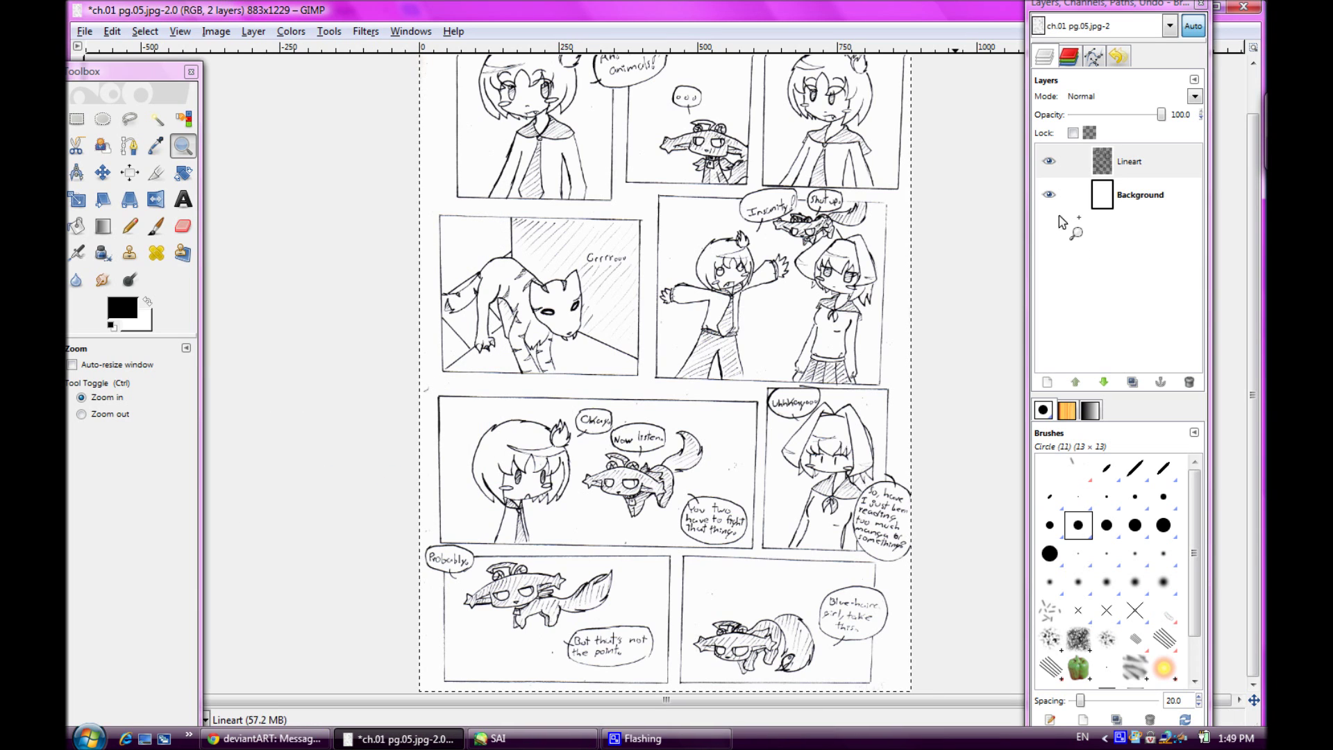
Toggle the visibility of the Background and Lineart layers off and on to check the separated line art
click(1050, 195)
click(1050, 195)
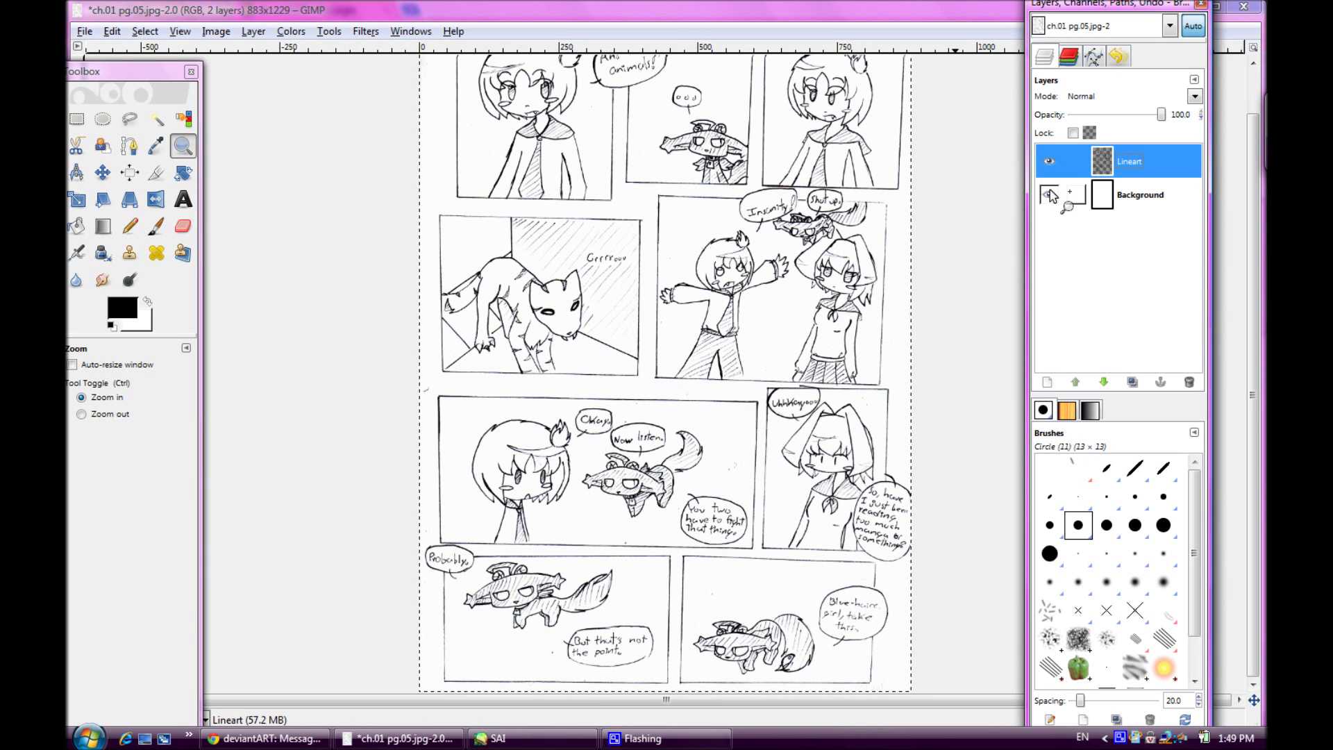
click(1049, 195)
click(1050, 195)
click(1048, 165)
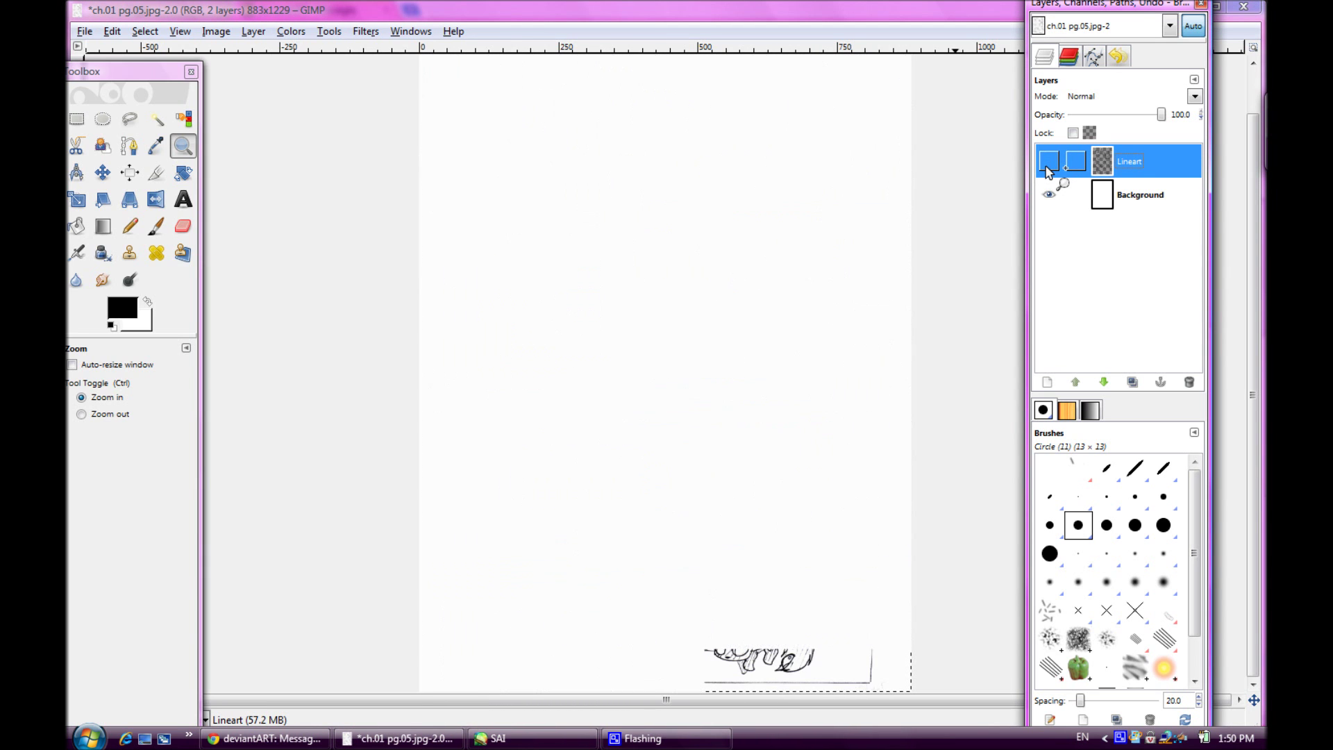
click(1048, 163)
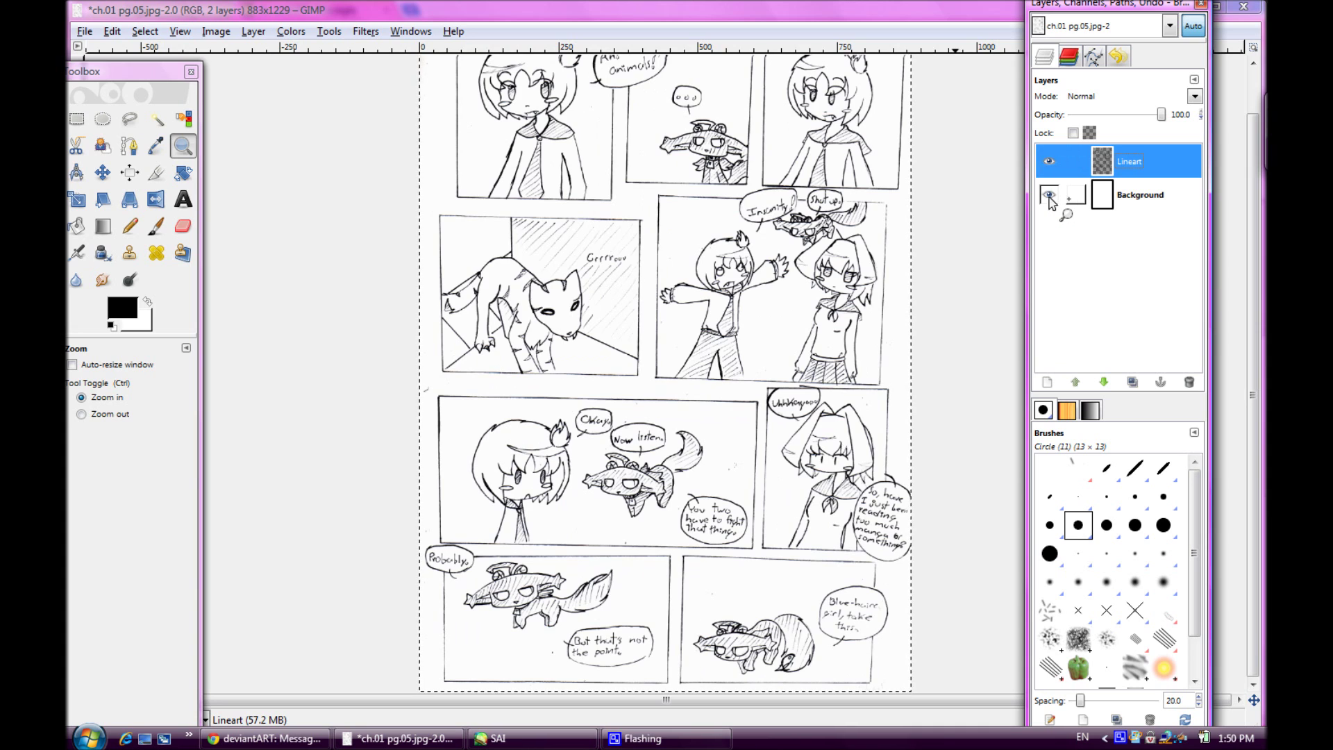
click(1049, 197)
click(1050, 196)
click(85, 33)
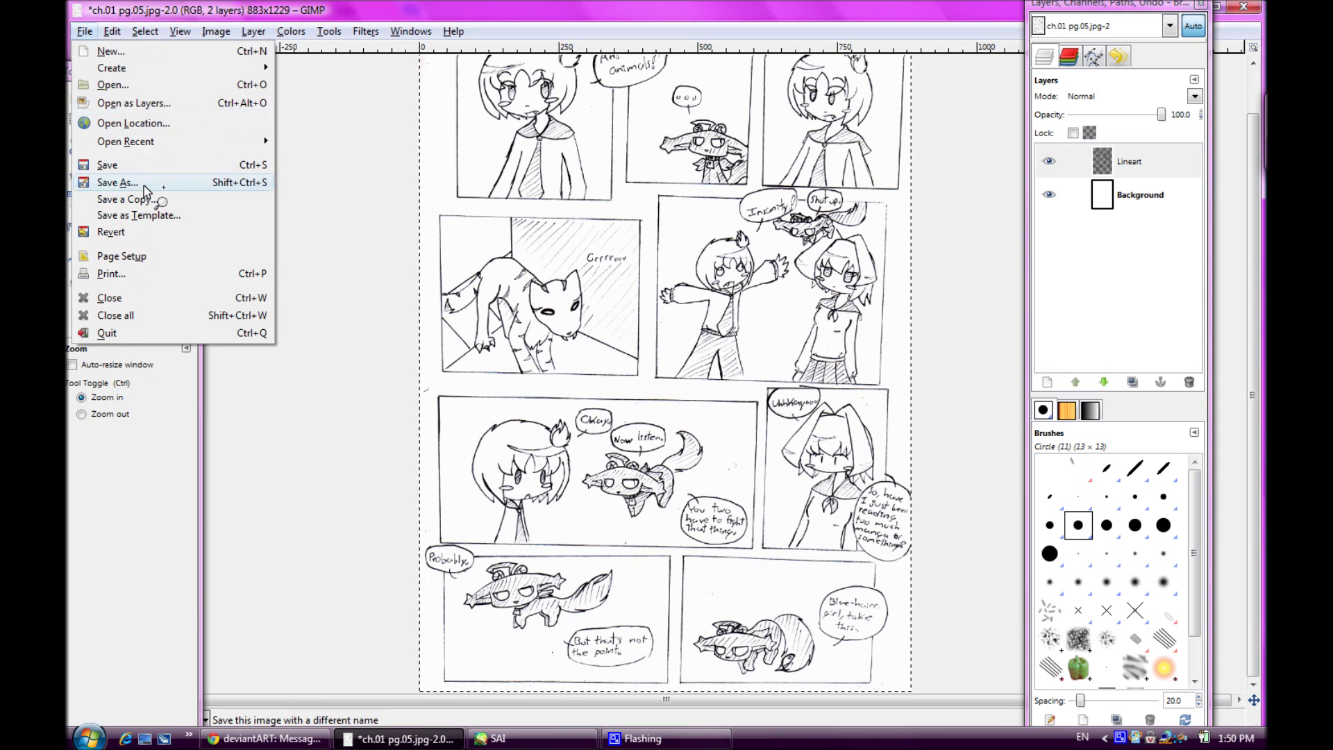
click(118, 179)
double_click(346, 149)
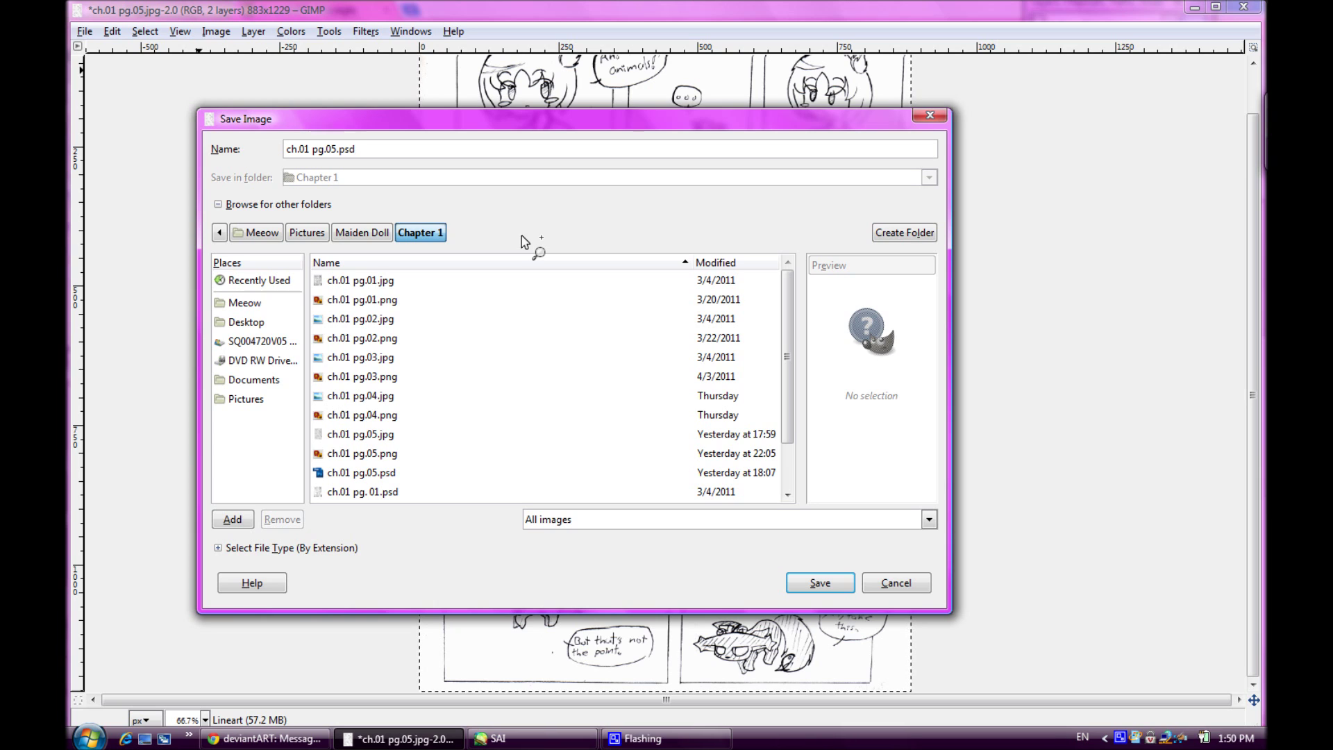
click(895, 583)
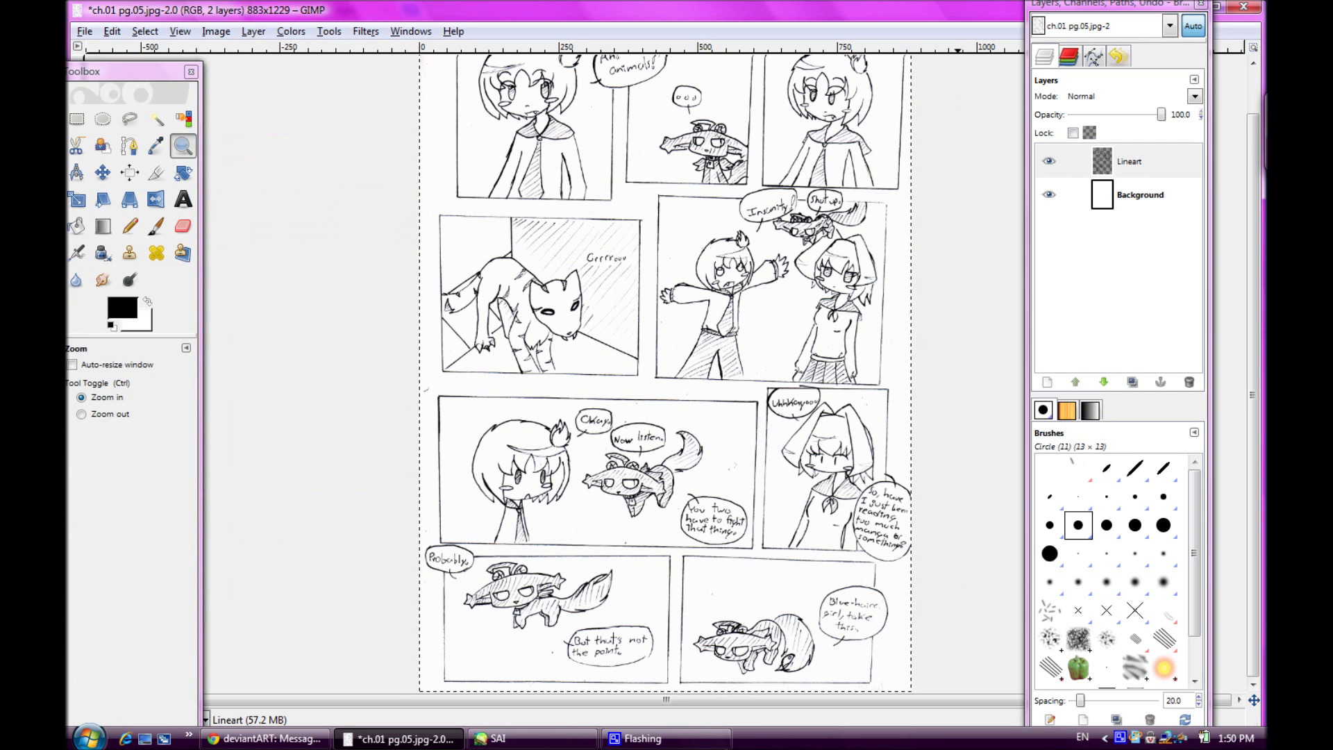
Switch to SAI, start opening a canvas, browse up to the Remade folder and return to GIMP
click(497, 738)
click(83, 30)
click(111, 64)
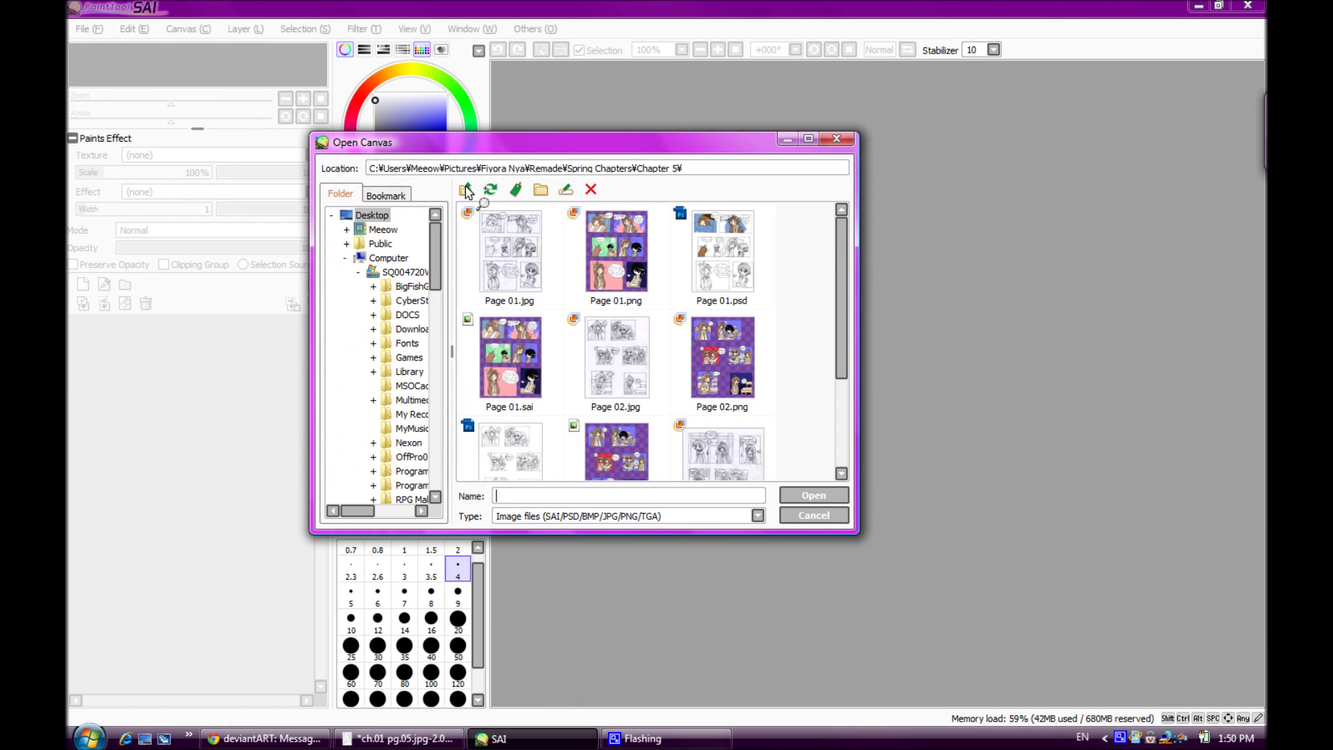
click(467, 190)
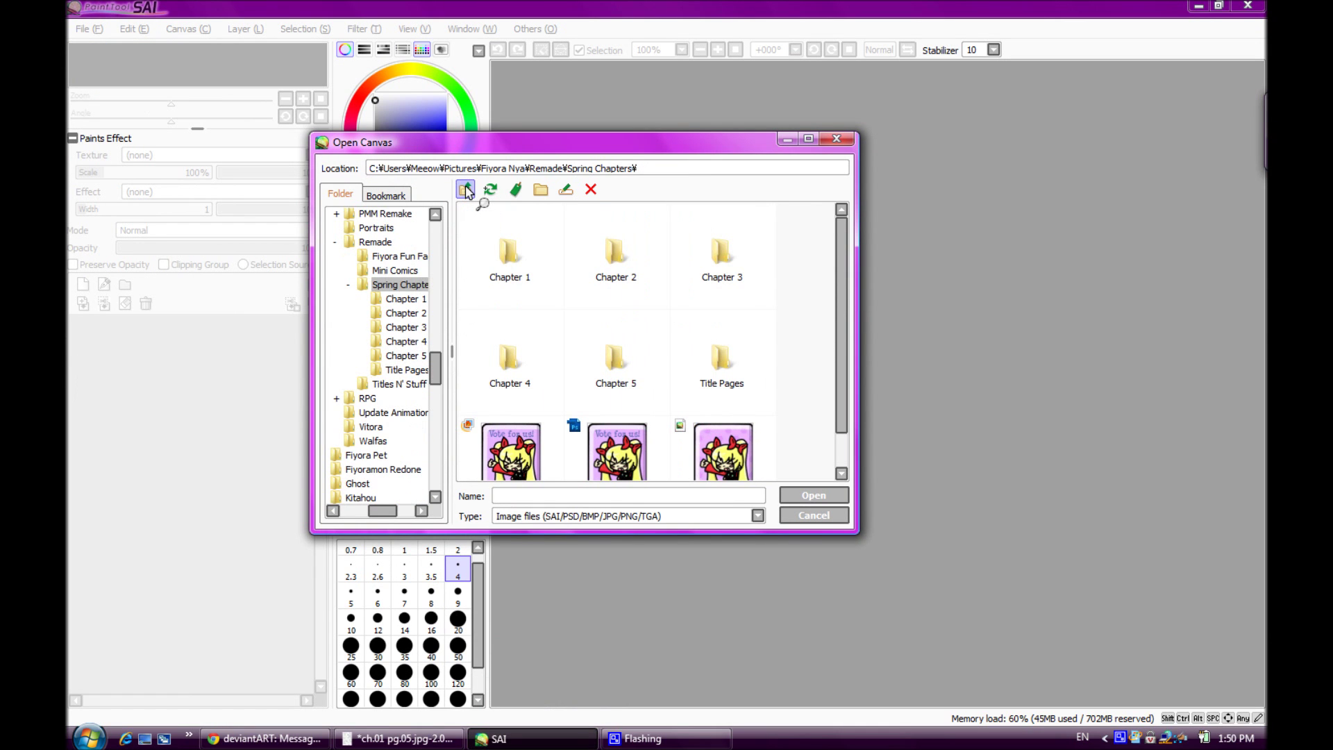
click(466, 190)
key(alt+Tab)
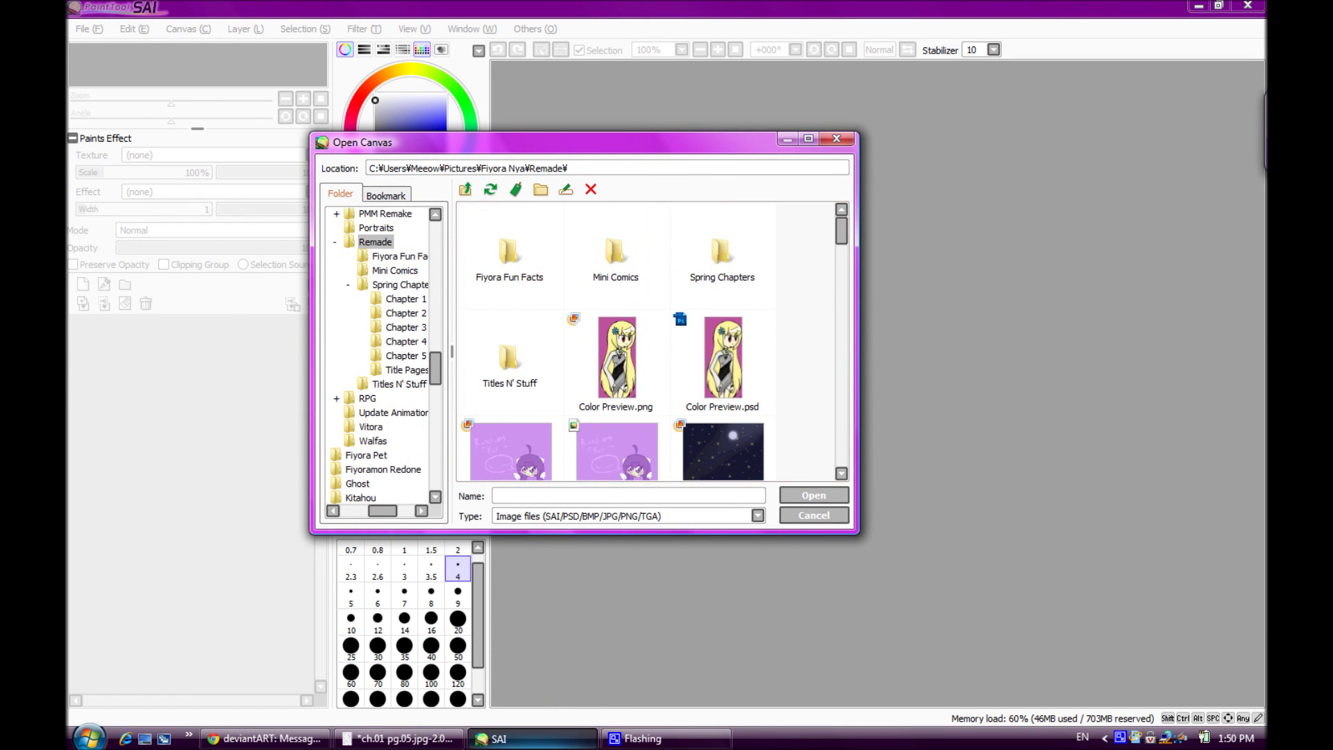
Try painting black under the first character on the Background layer with the Paintbrush at scale 2.29, and undo it
click(1149, 196)
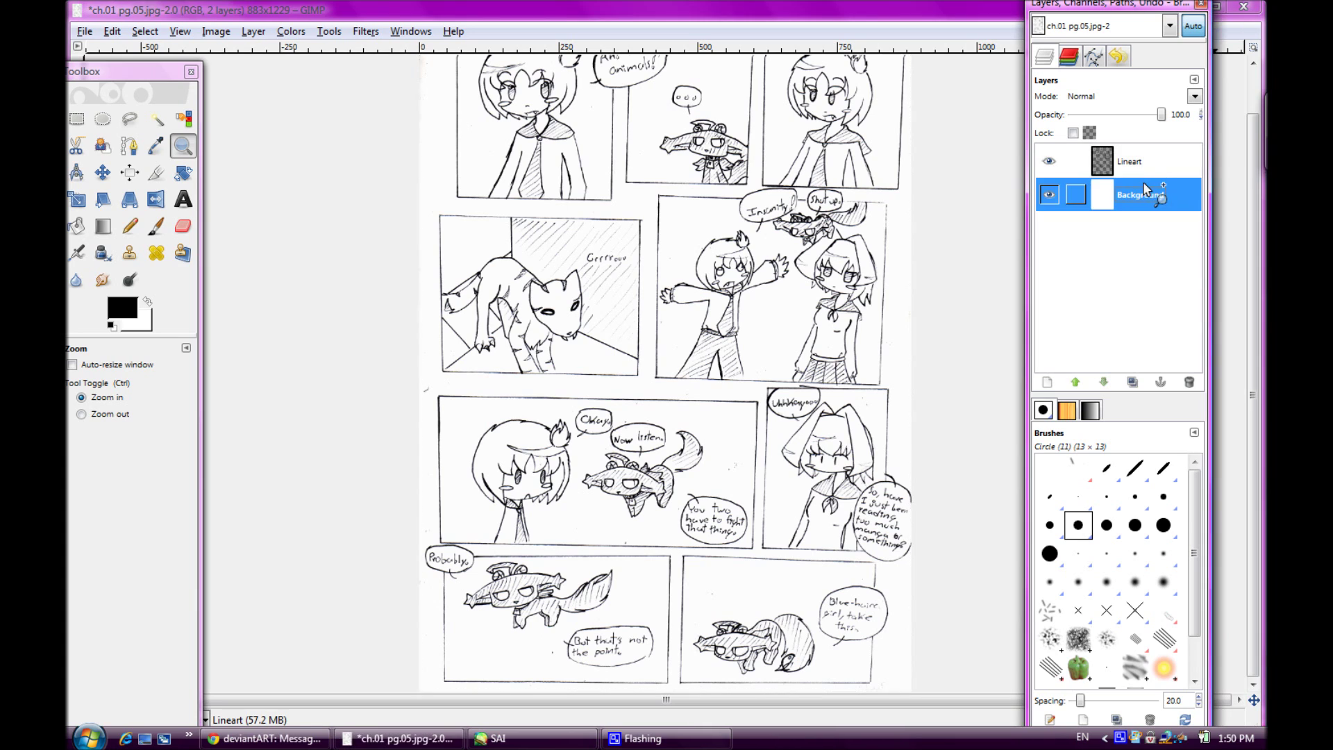
drag(167, 72, 206, 74)
click(203, 233)
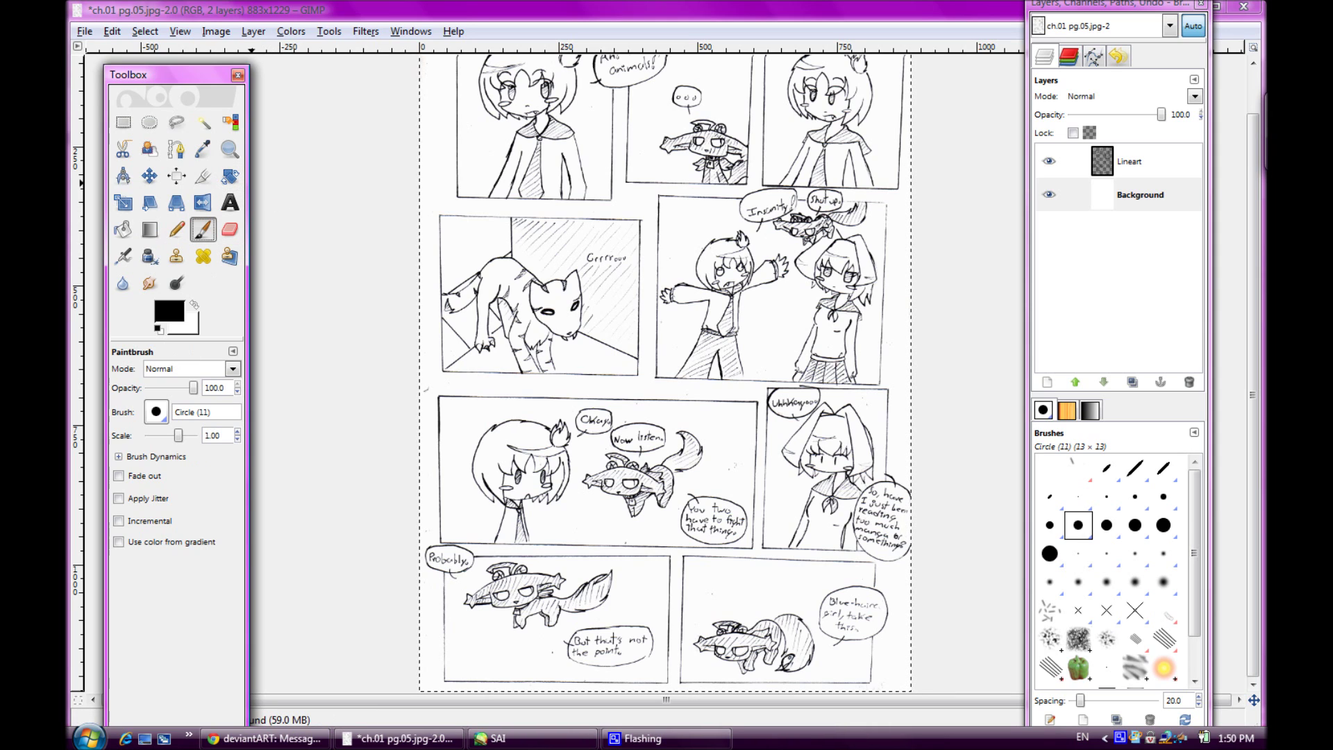
drag(178, 436, 181, 436)
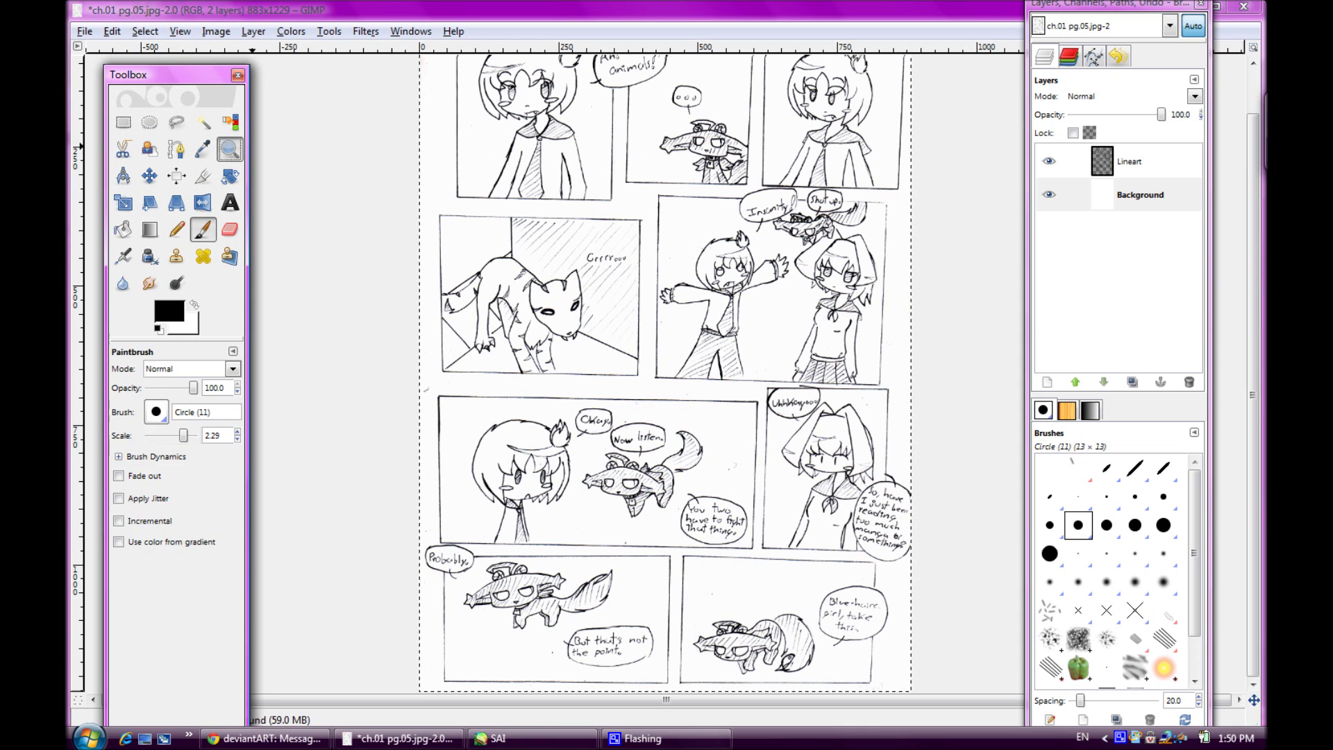
click(230, 149)
click(668, 73)
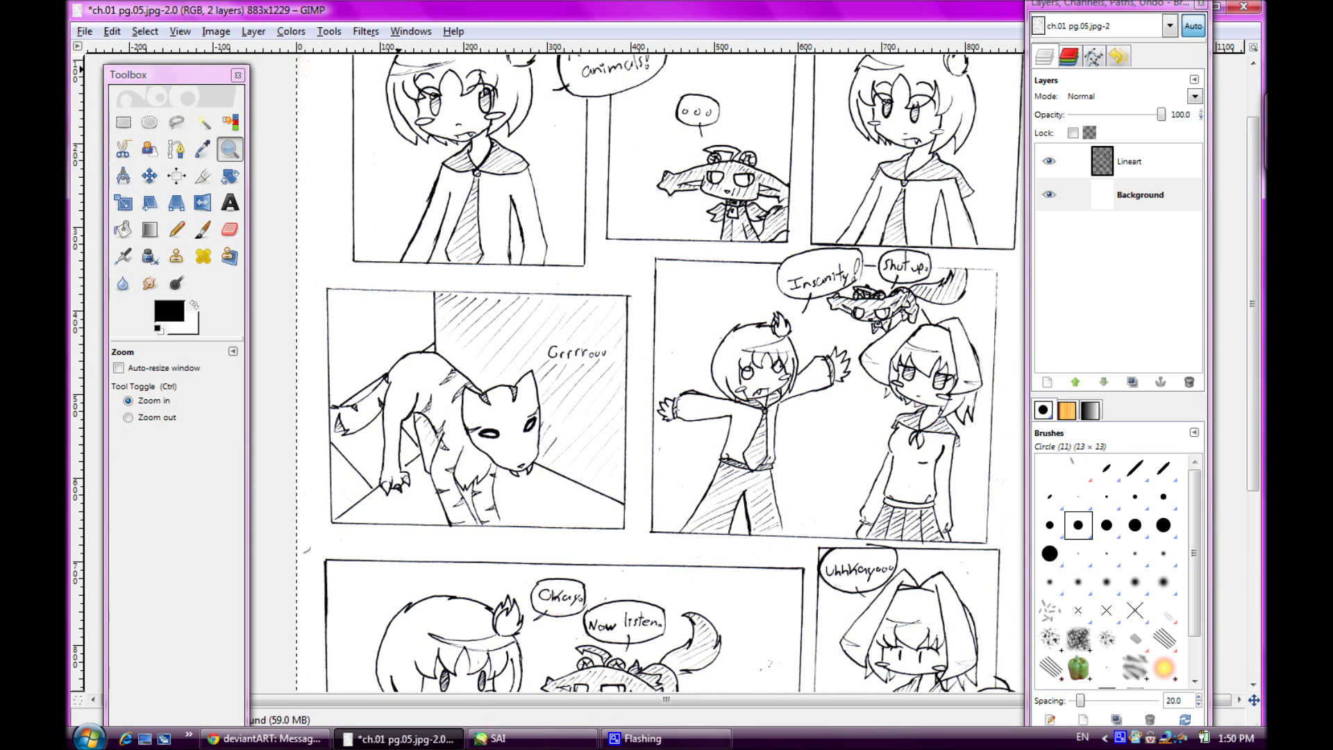
click(670, 67)
click(202, 229)
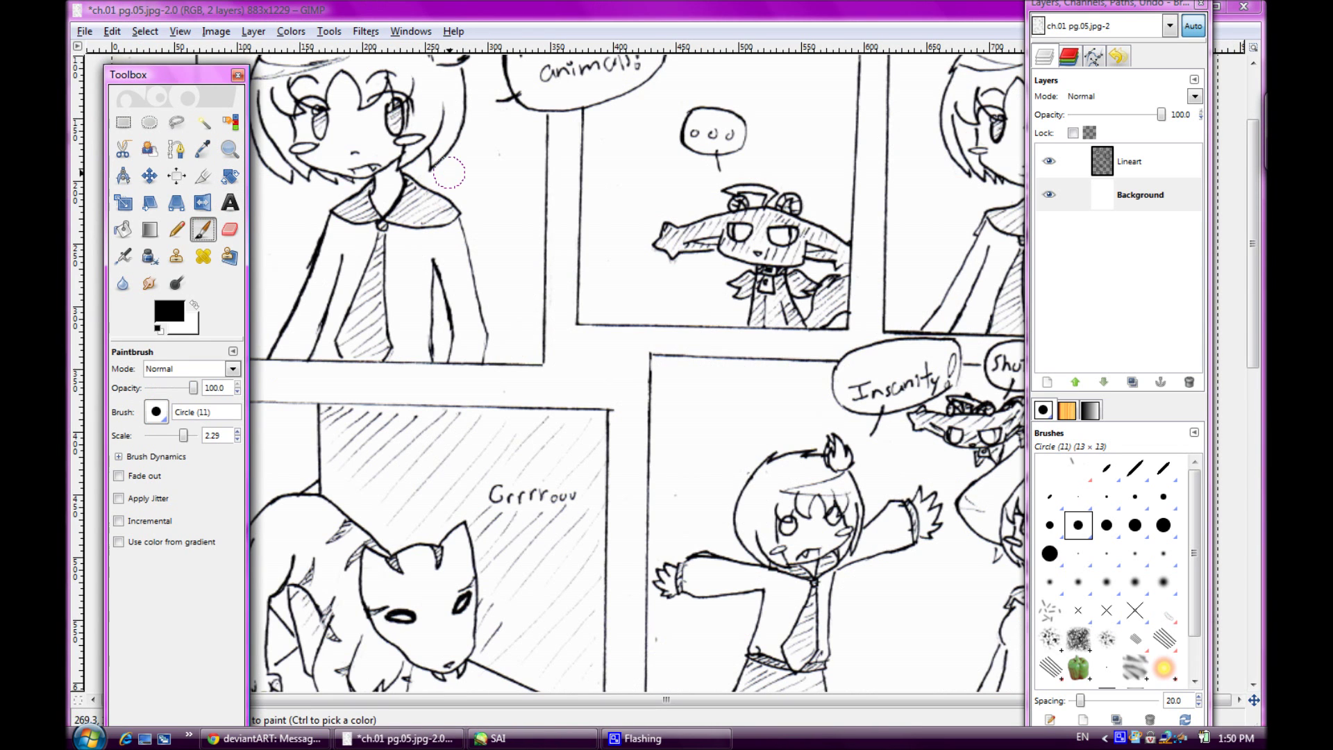
mouse_move(422, 110)
mouse_down()
mouse_move(402, 172)
mouse_move(439, 109)
mouse_move(441, 170)
mouse_move(461, 119)
mouse_move(418, 184)
mouse_move(430, 143)
mouse_move(393, 189)
mouse_move(406, 105)
mouse_move(313, 231)
mouse_move(386, 81)
mouse_move(352, 188)
mouse_move(296, 147)
mouse_move(326, 49)
mouse_move(262, 205)
mouse_move(270, 138)
mouse_up()
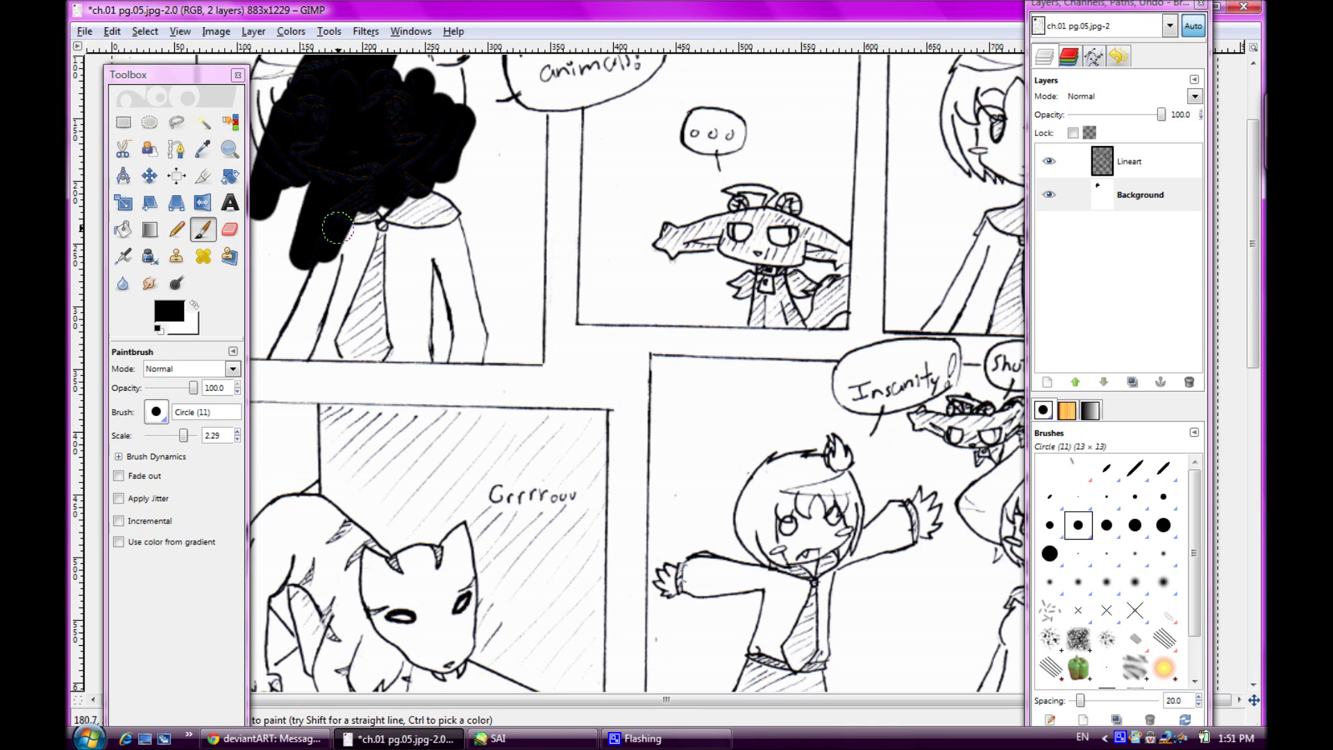
key(ctrl+z)
click(291, 31)
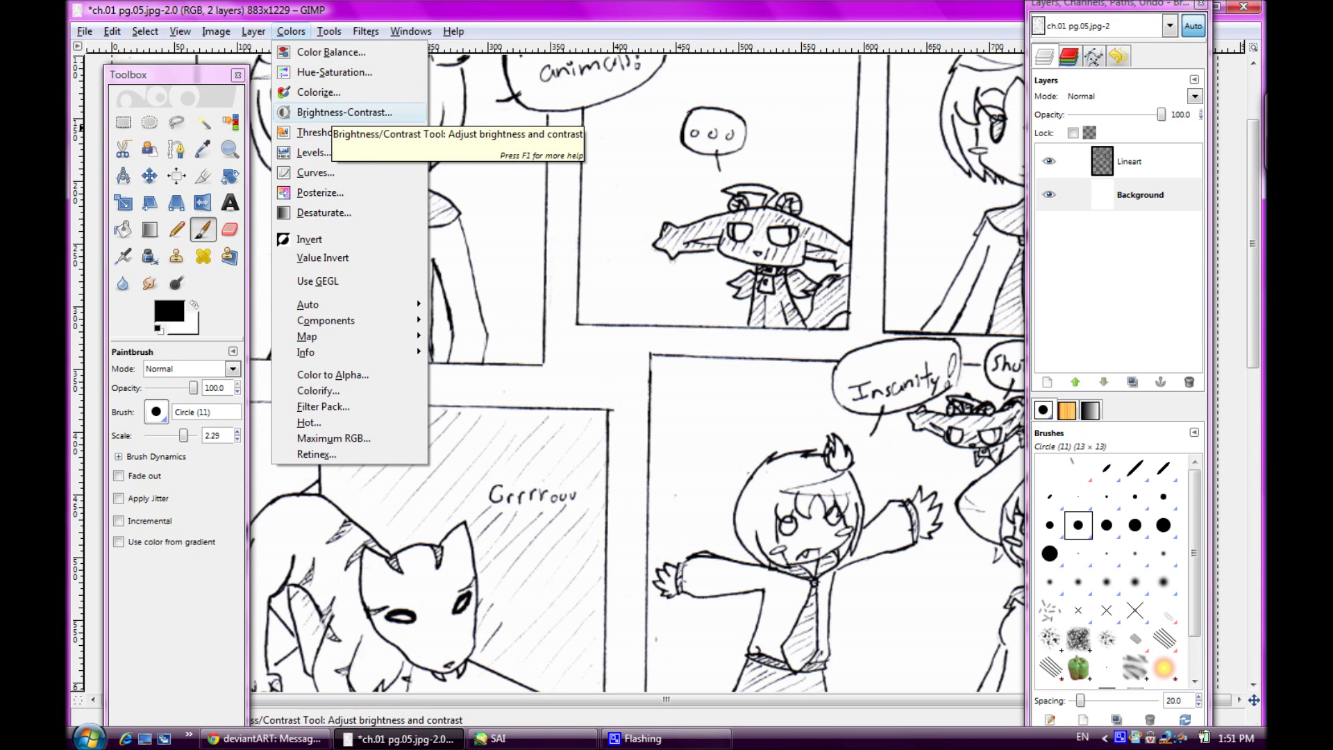
key(Escape)
click(329, 31)
key(Escape)
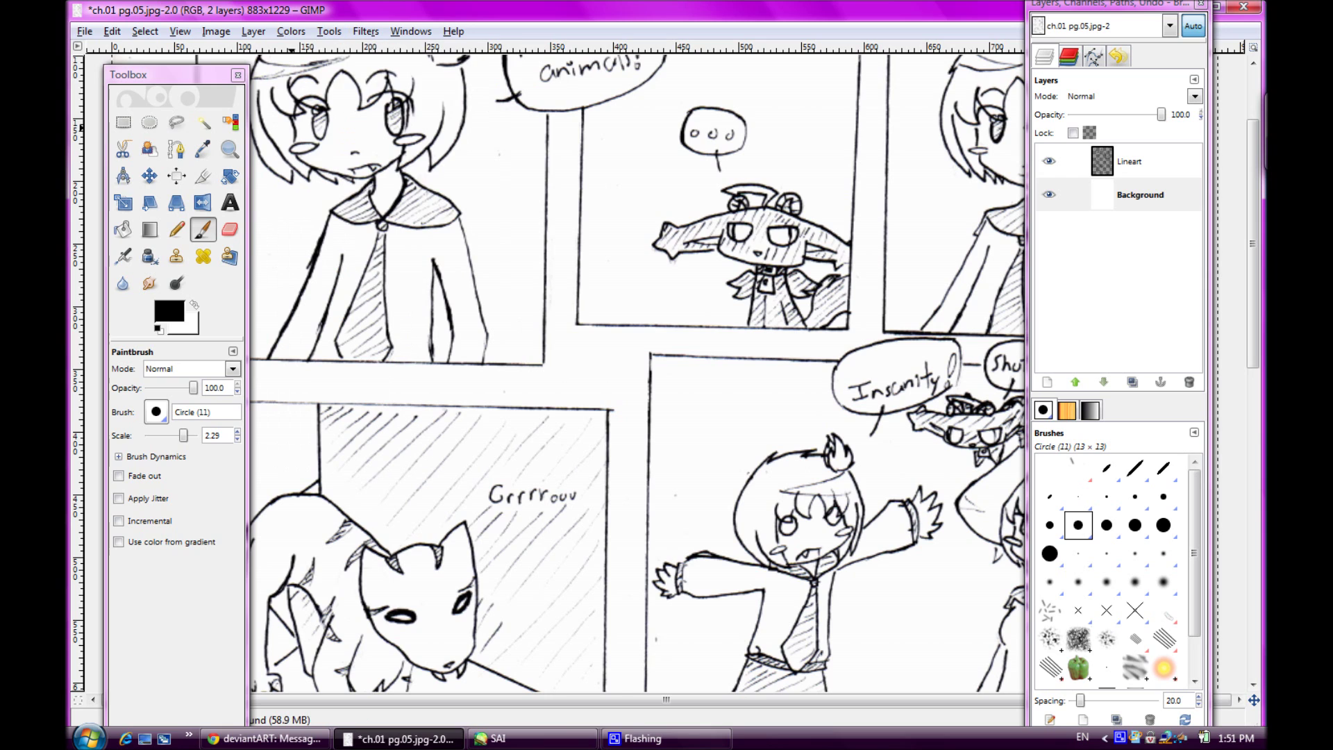
mouse_move(533, 738)
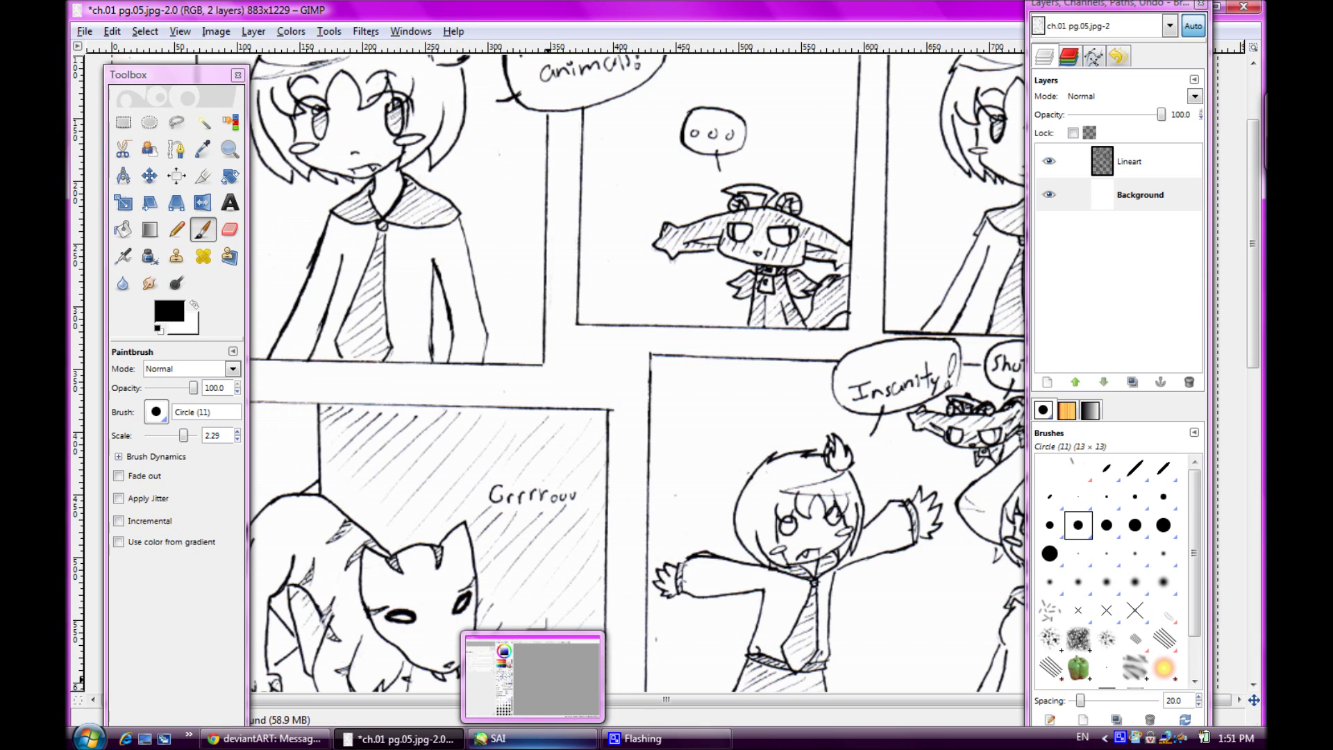
click(291, 31)
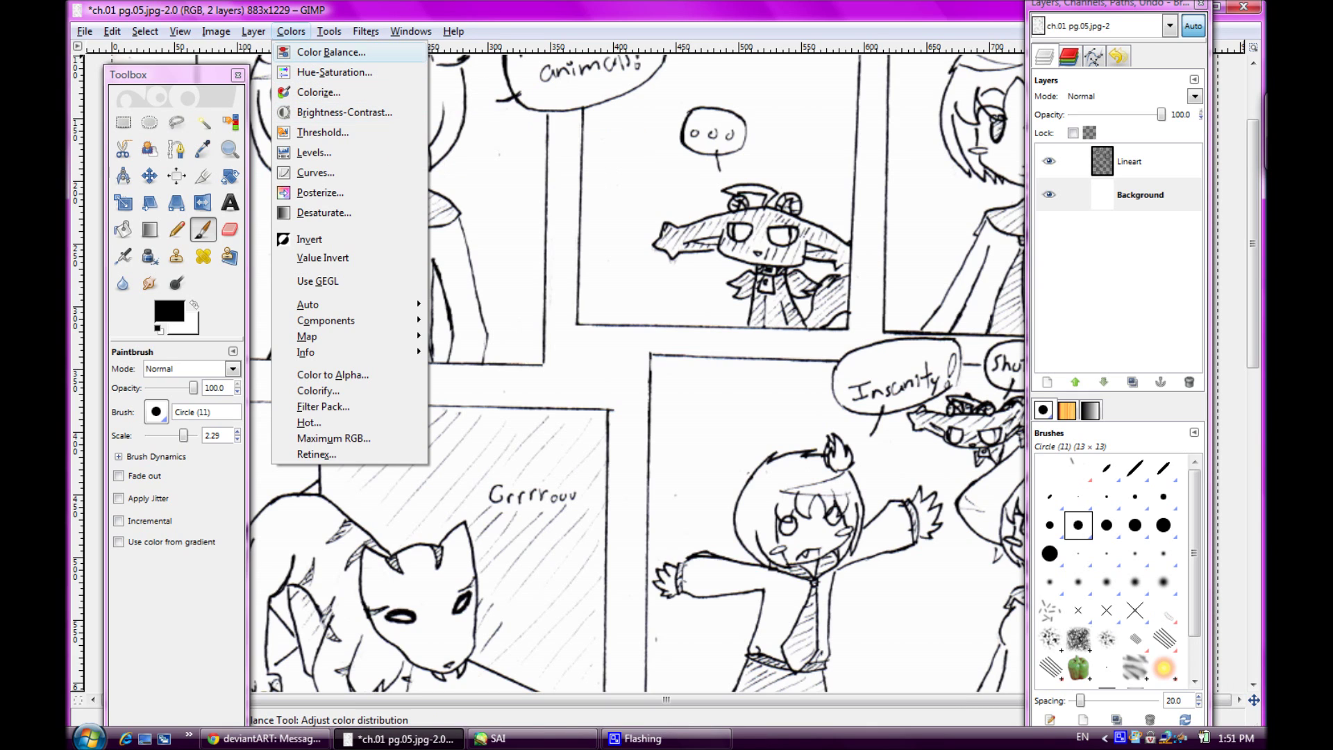
key(Escape)
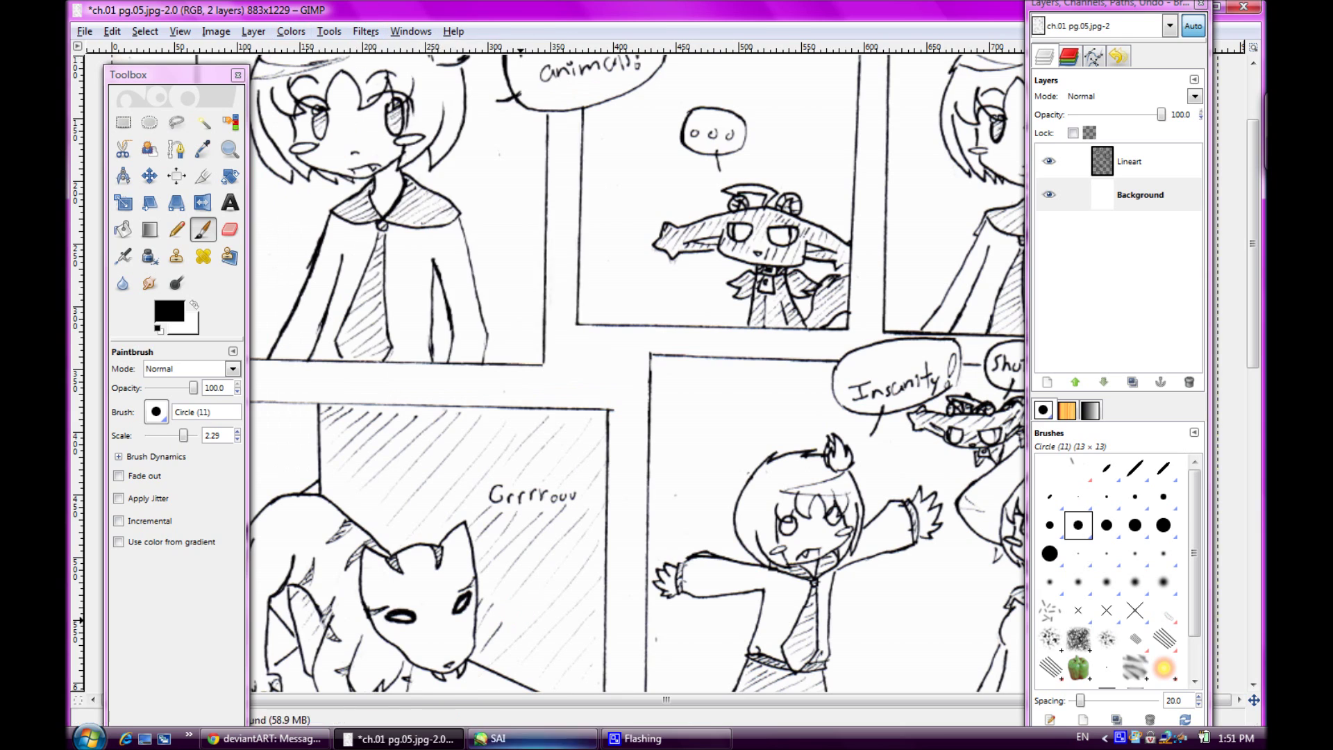
Switch to SAI and open ch.01 pg.05.psd from the Chapter 1 folder of Maiden Doll in Pictures
click(498, 738)
click(465, 189)
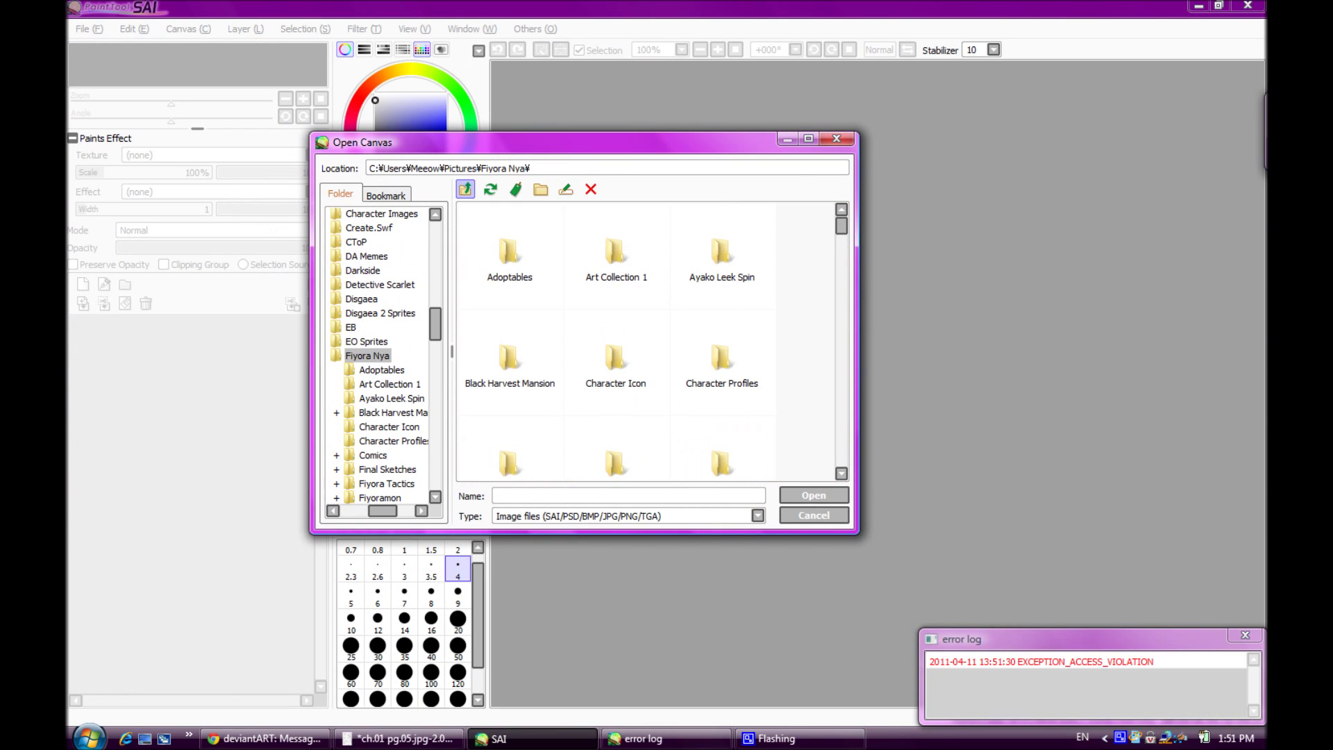
click(465, 189)
click(1245, 635)
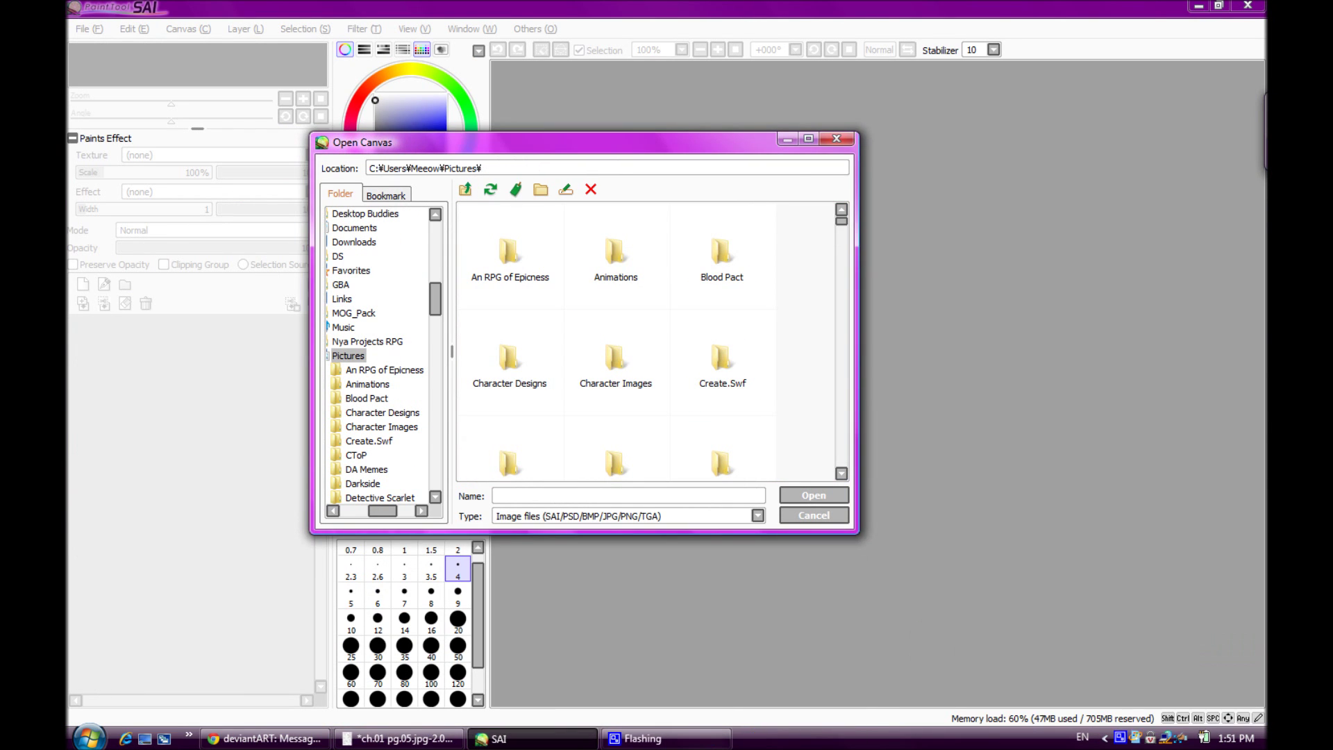
scroll(616, 340, down, 5)
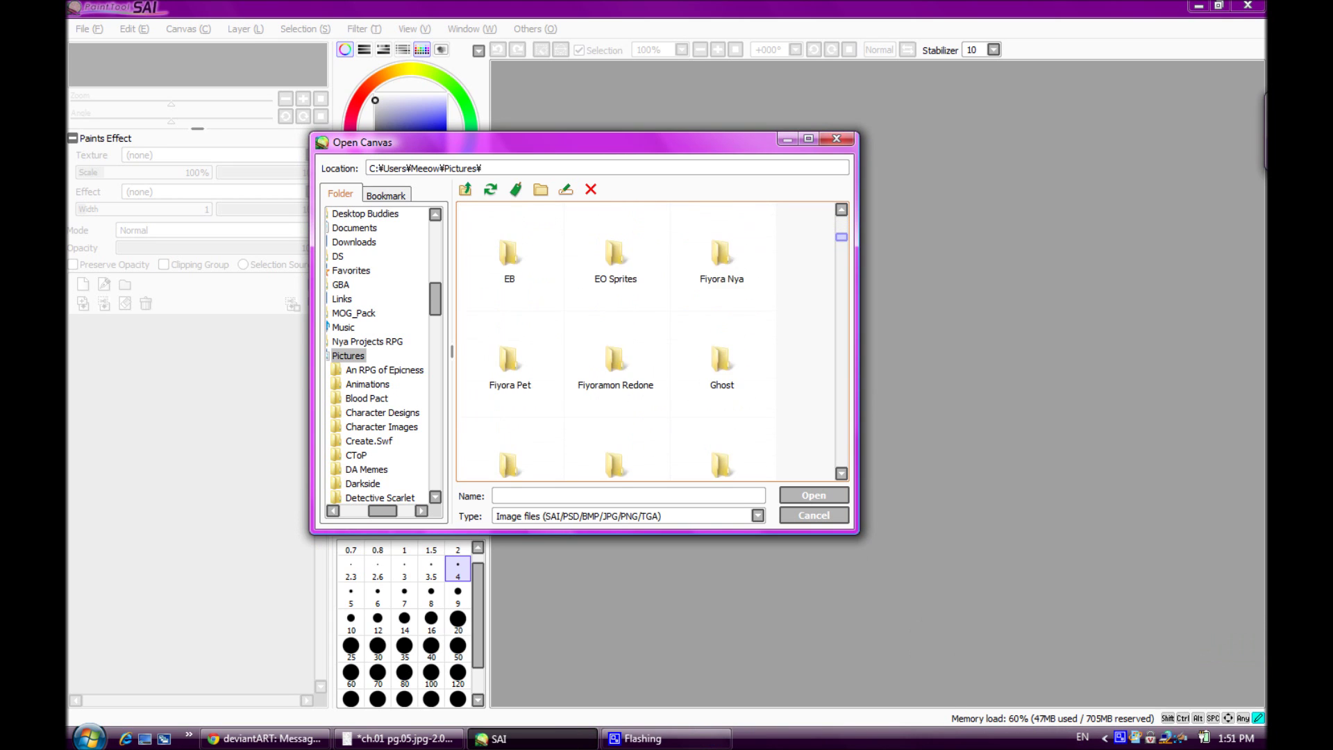
double_click(616, 379)
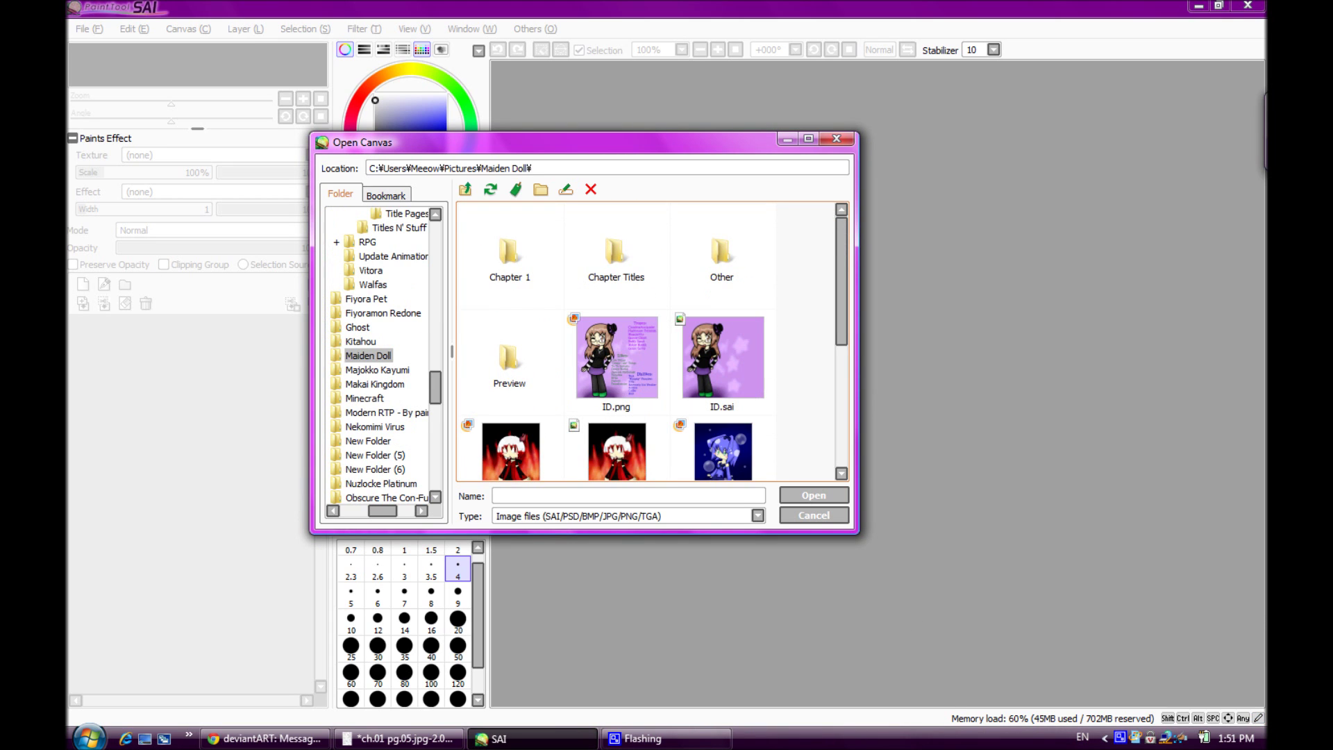
double_click(509, 249)
scroll(649, 341, down, 5)
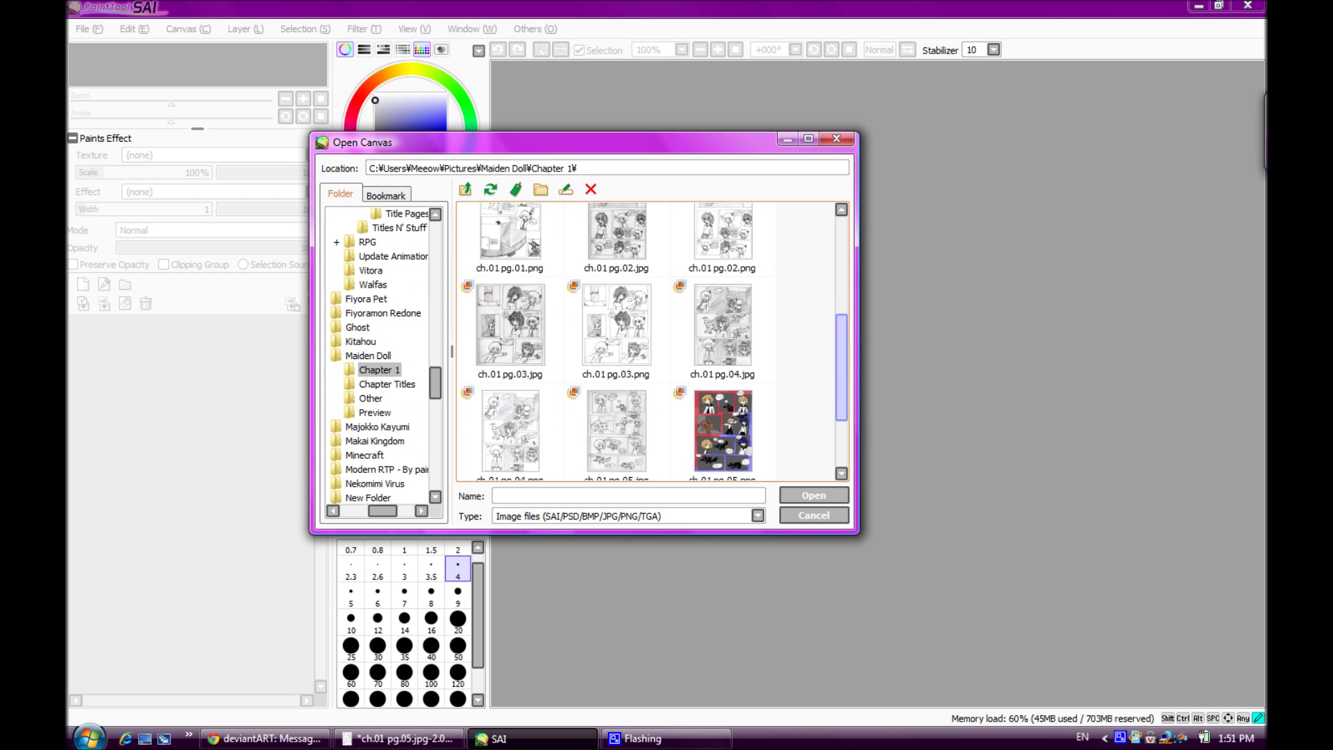
double_click(507, 430)
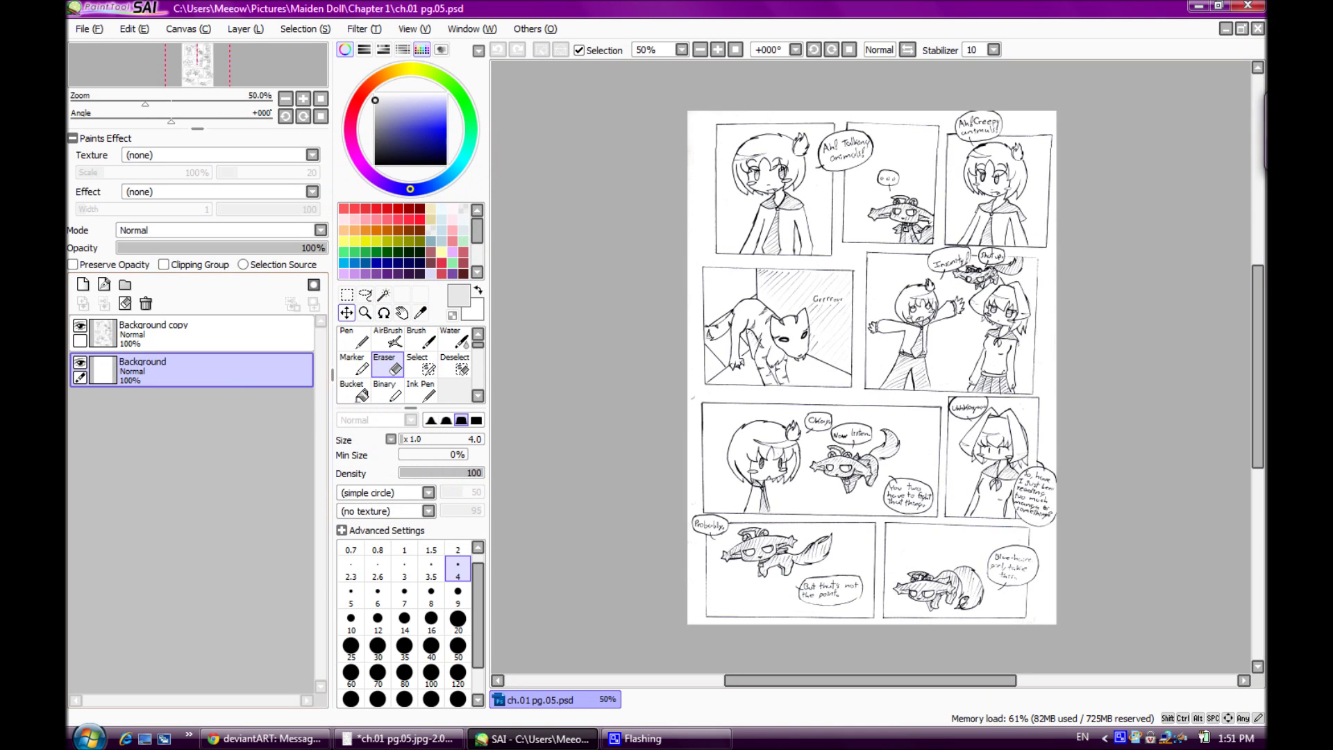
click(365, 312)
click(779, 113)
click(780, 112)
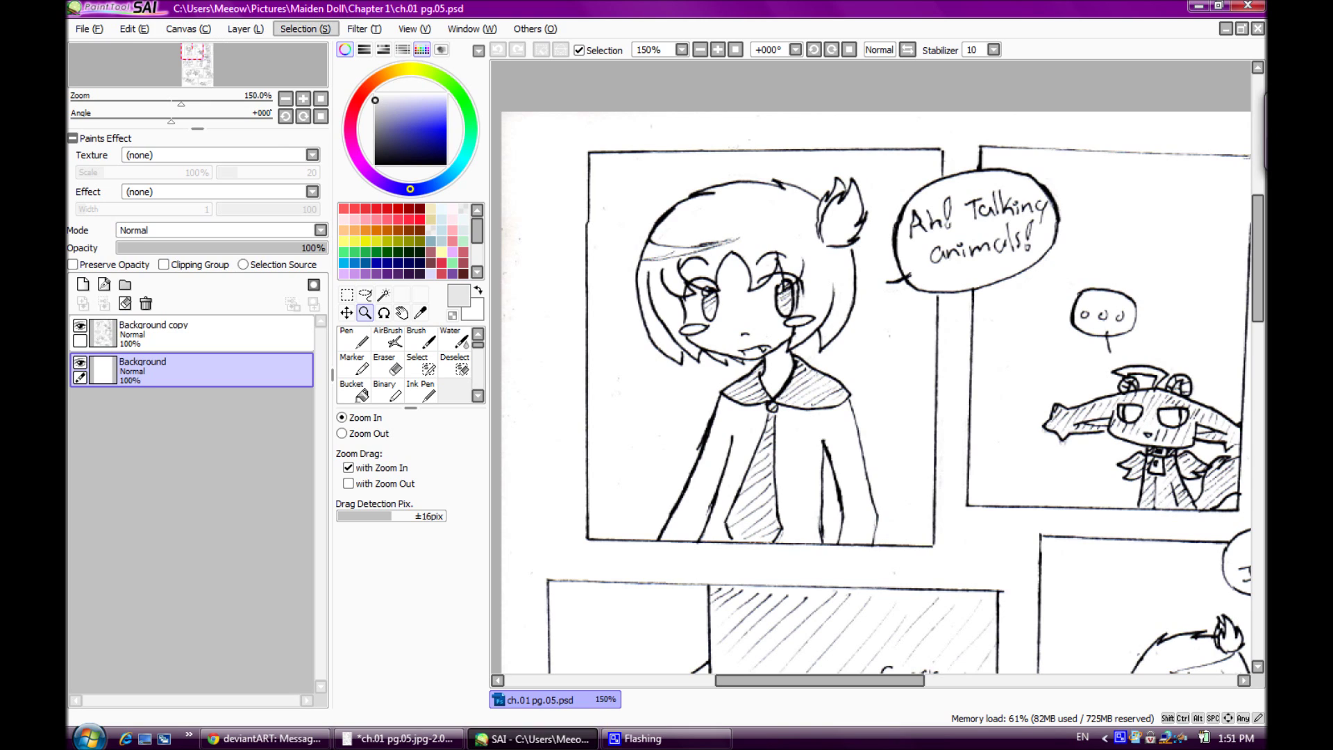
click(364, 29)
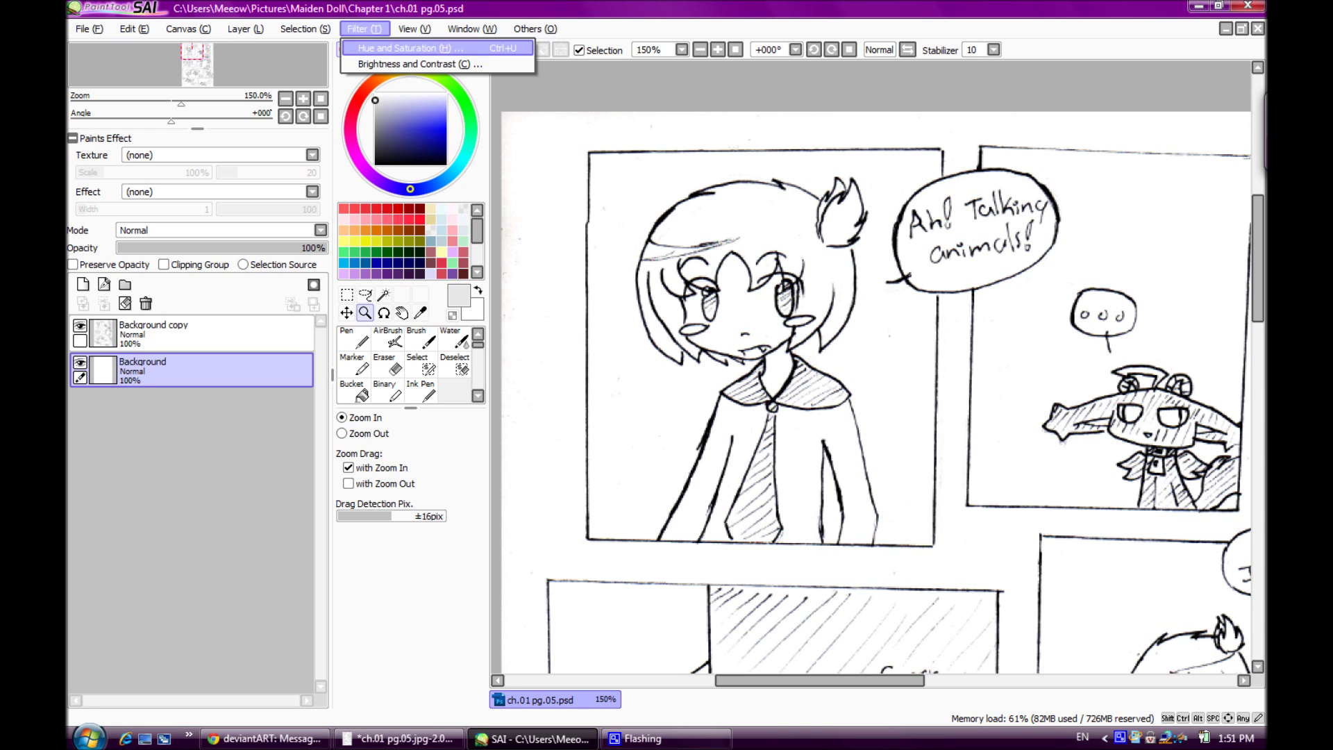
click(375, 48)
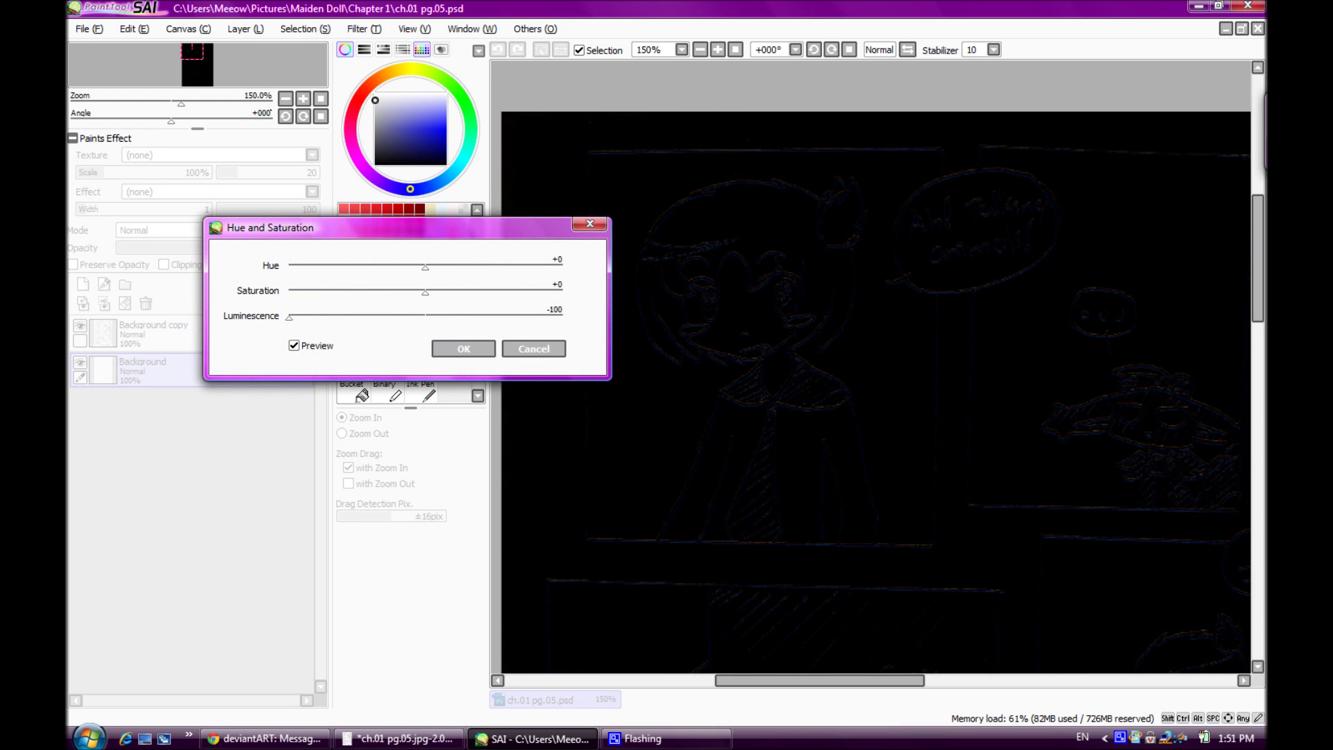
key(Escape)
Apply Hue and Saturation to the Background copy layer with the luminescence at -100
click(208, 333)
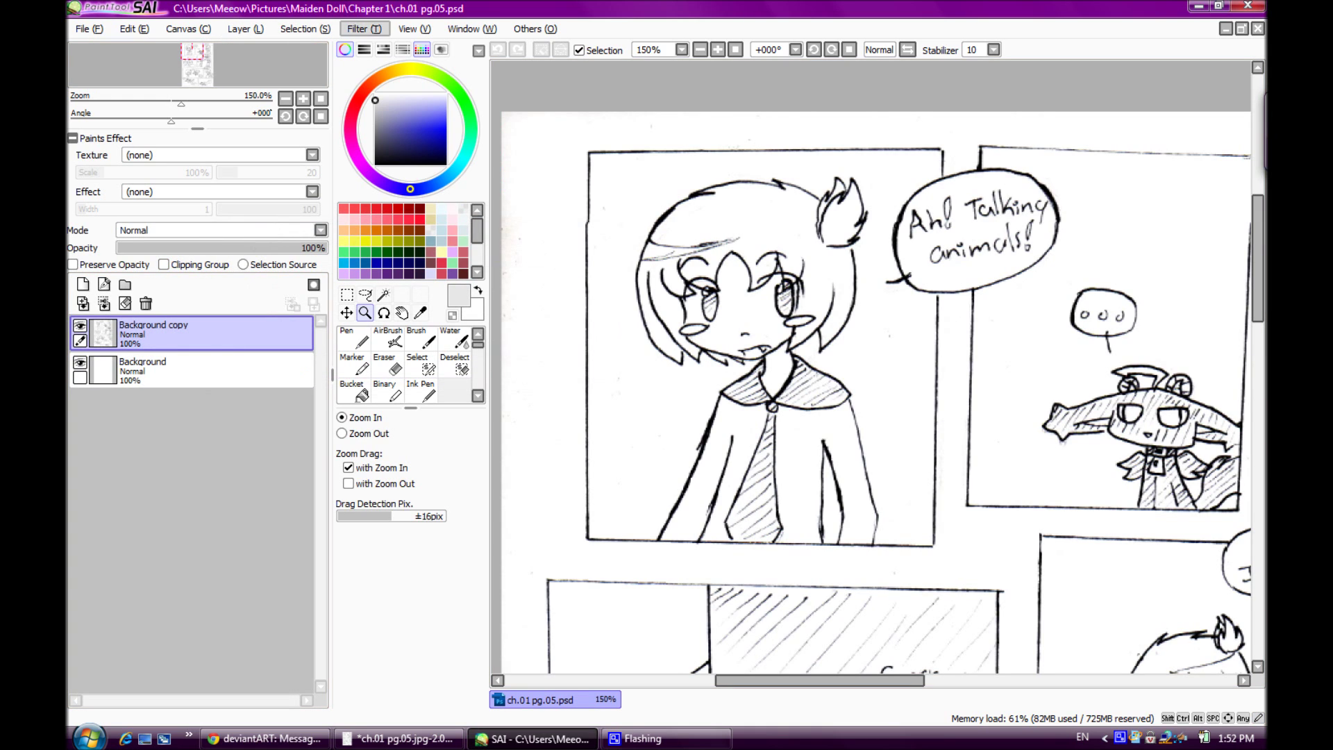
click(364, 29)
click(379, 63)
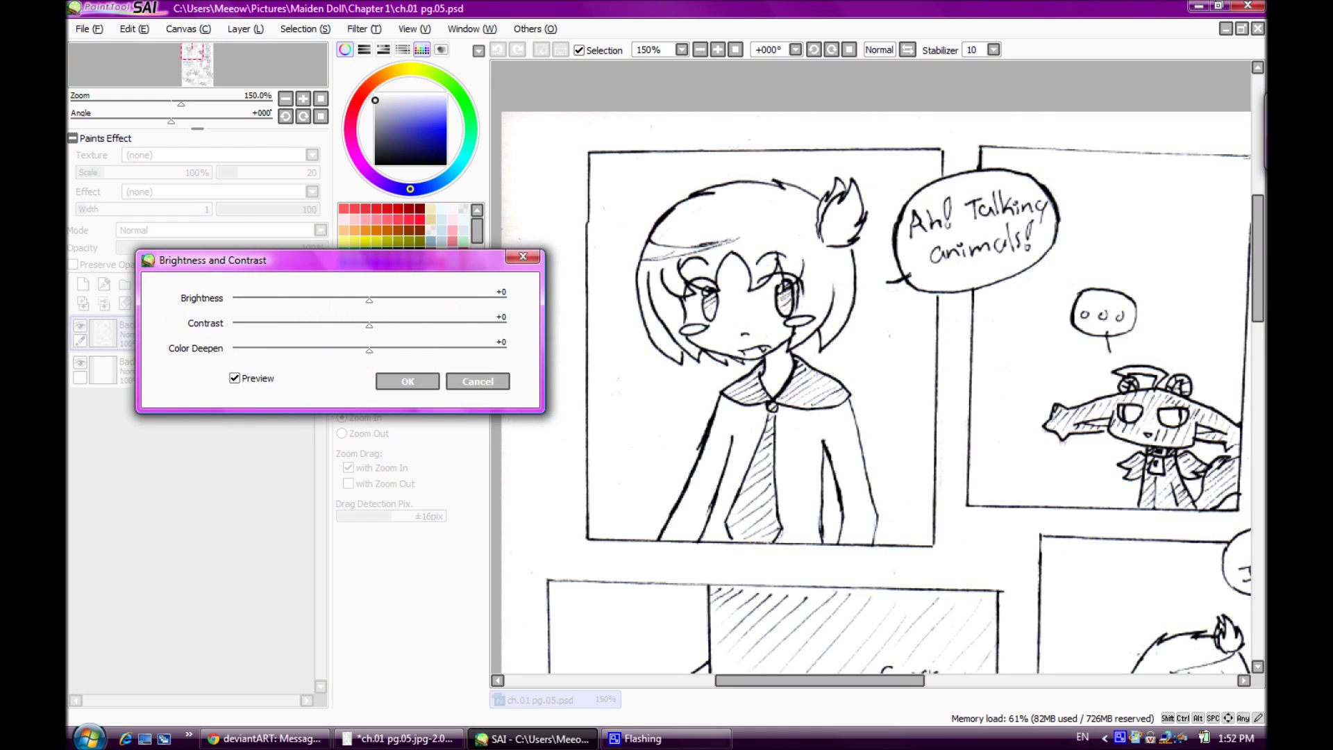
click(478, 382)
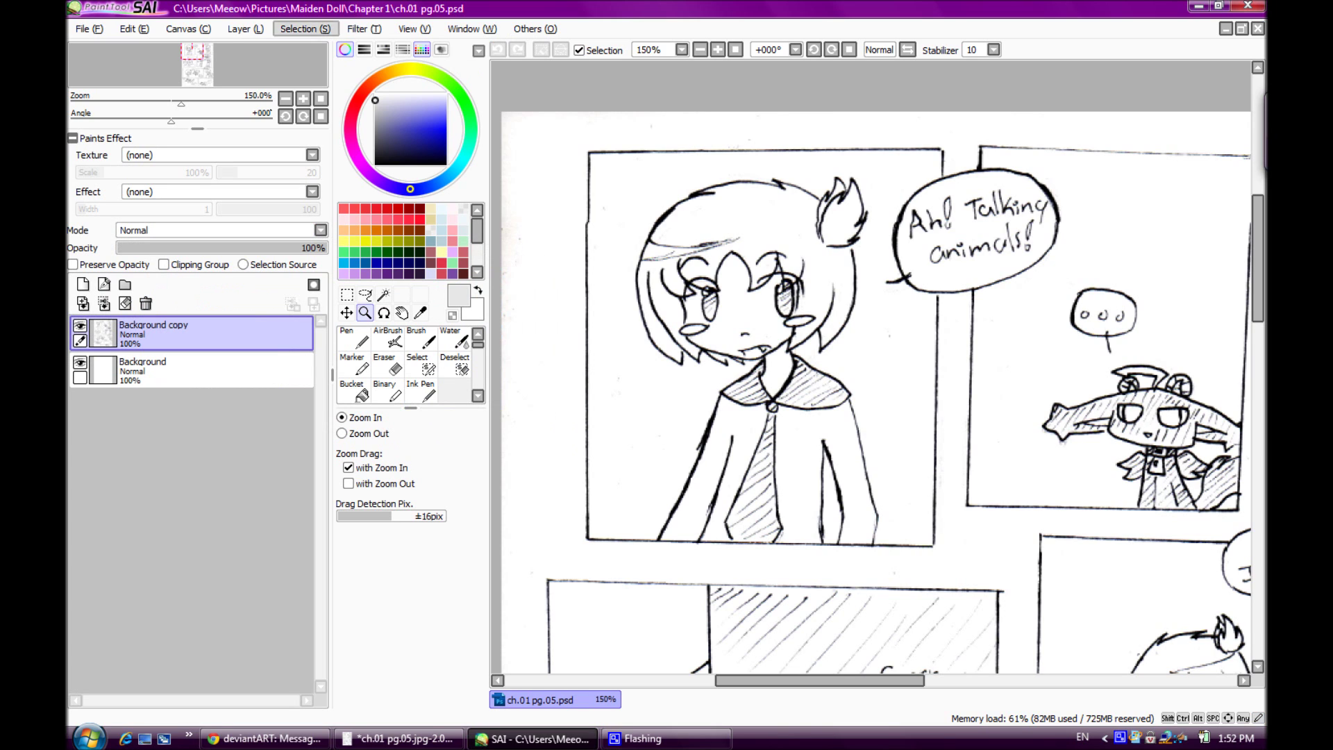
click(306, 29)
click(379, 47)
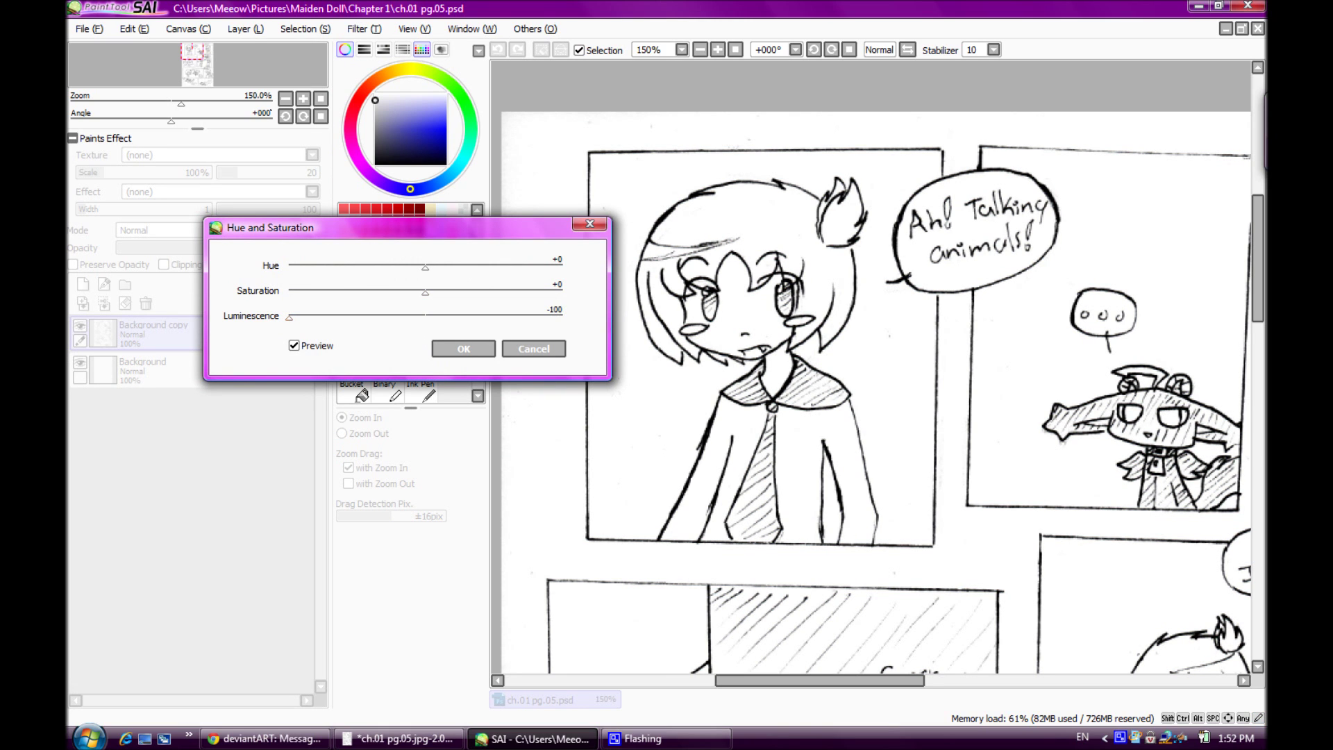
click(464, 349)
Try painting black over the first character on the Background layer with the Ink Pen at size 120, and undo it
click(146, 368)
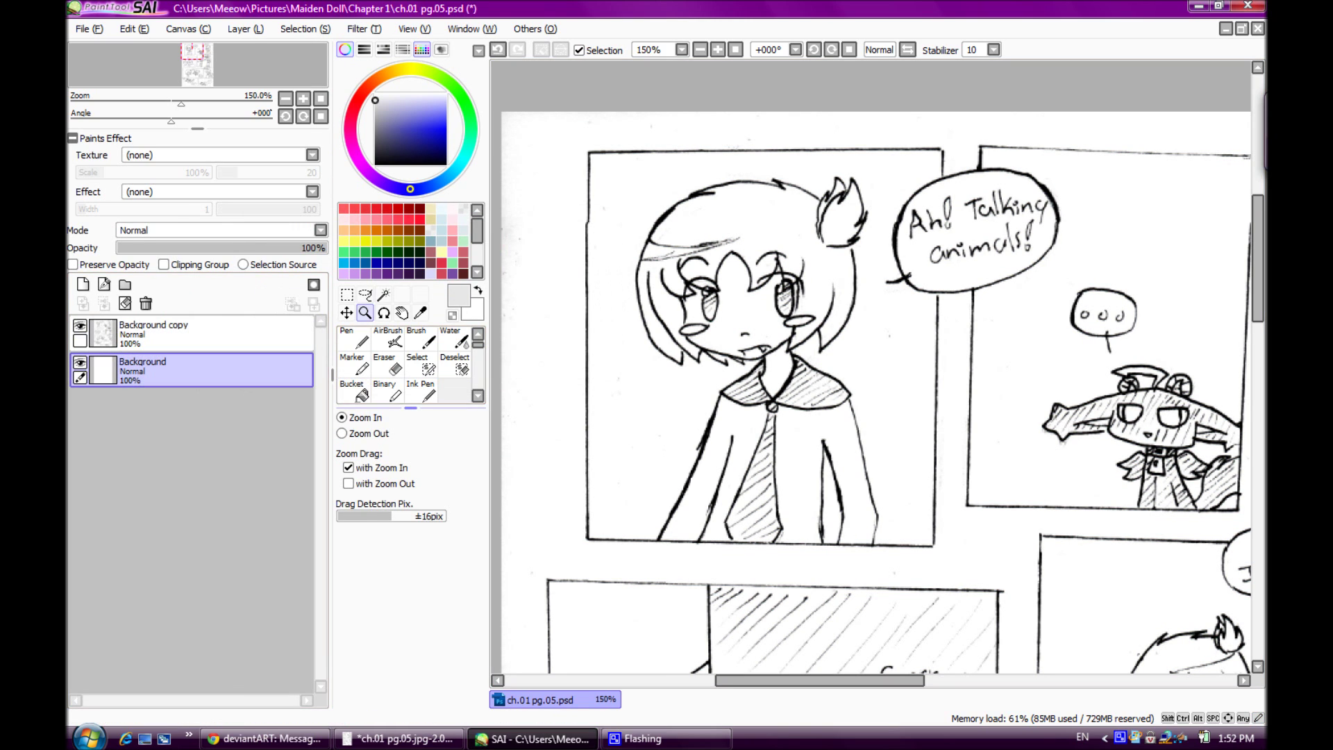
click(421, 390)
click(375, 164)
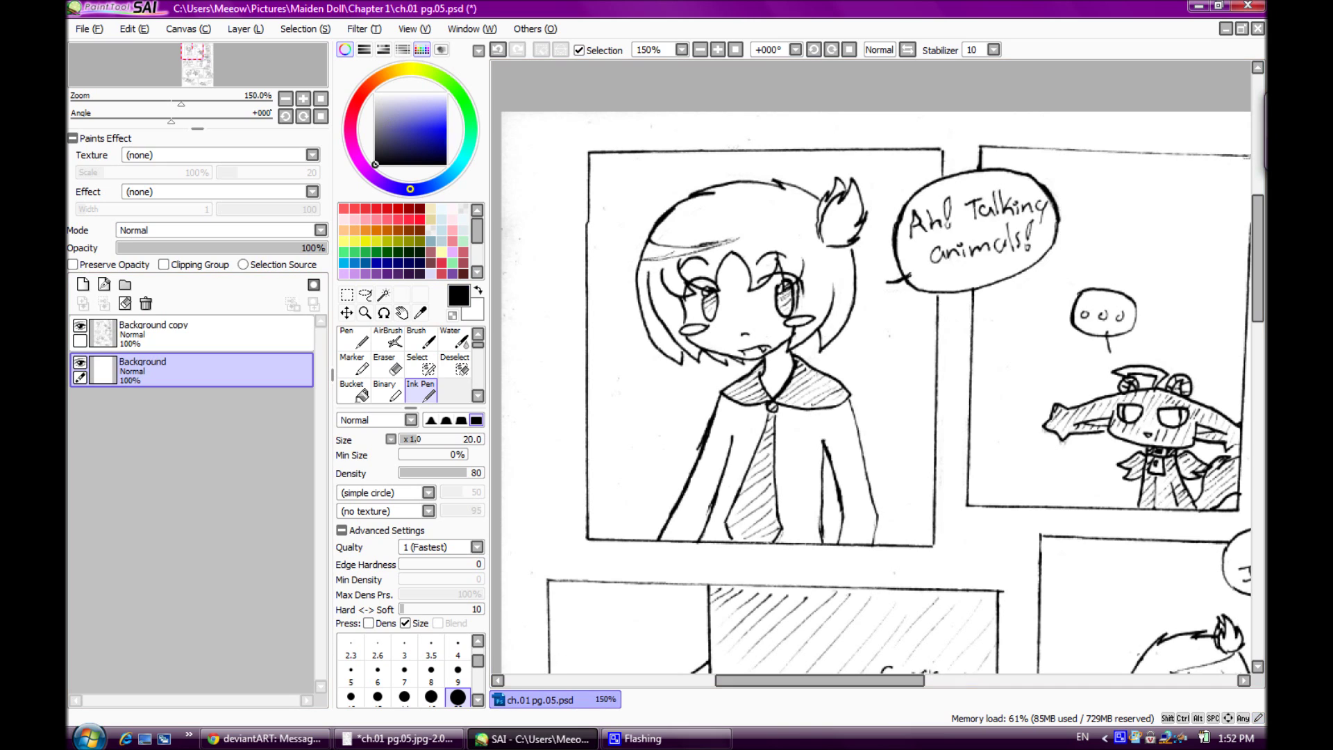
scroll(404, 670, down, 1)
scroll(404, 670, down, 1)
click(458, 697)
mouse_move(790, 111)
mouse_down()
mouse_move(700, 285)
mouse_move(619, 387)
mouse_move(803, 185)
mouse_move(867, 270)
mouse_move(494, 598)
mouse_move(930, 486)
mouse_move(863, 453)
mouse_move(907, 354)
mouse_move(745, 388)
mouse_up()
key(ctrl+z)
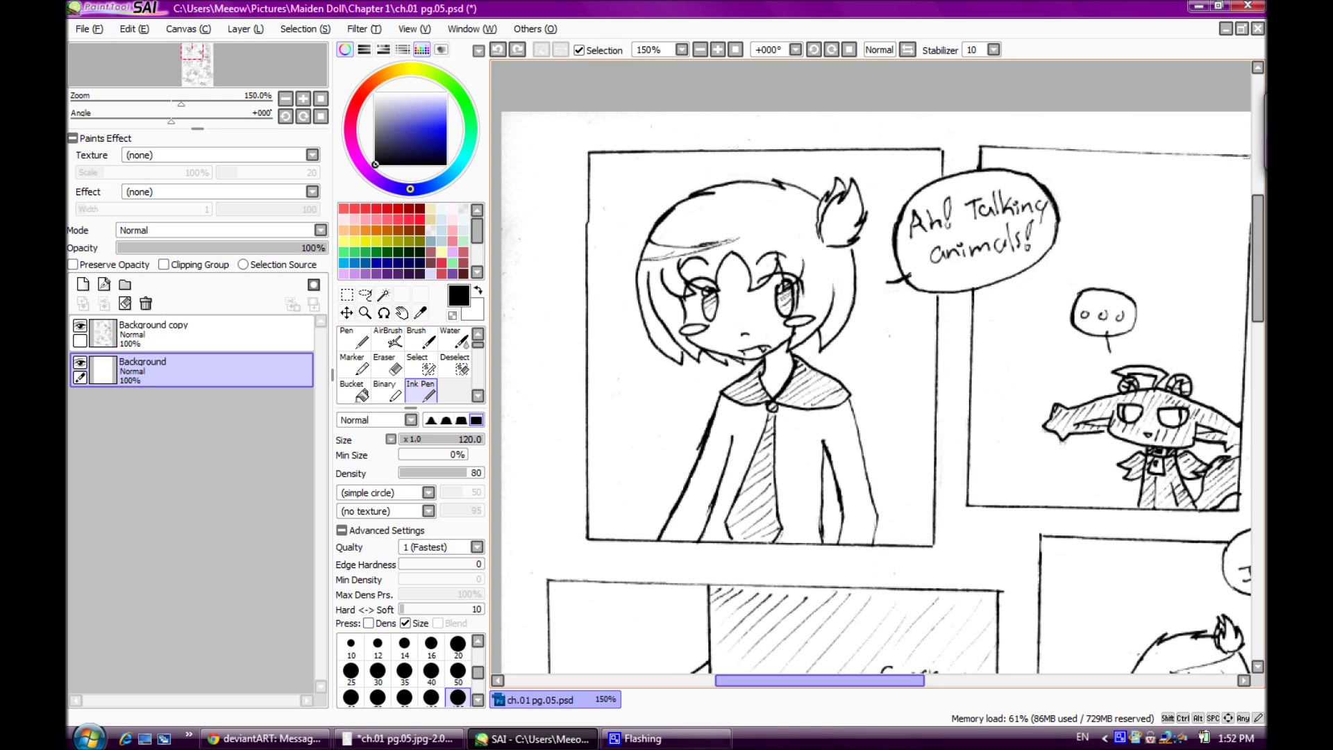
Set the canvas zoom to 75% and look over the panels of the line art page
click(681, 49)
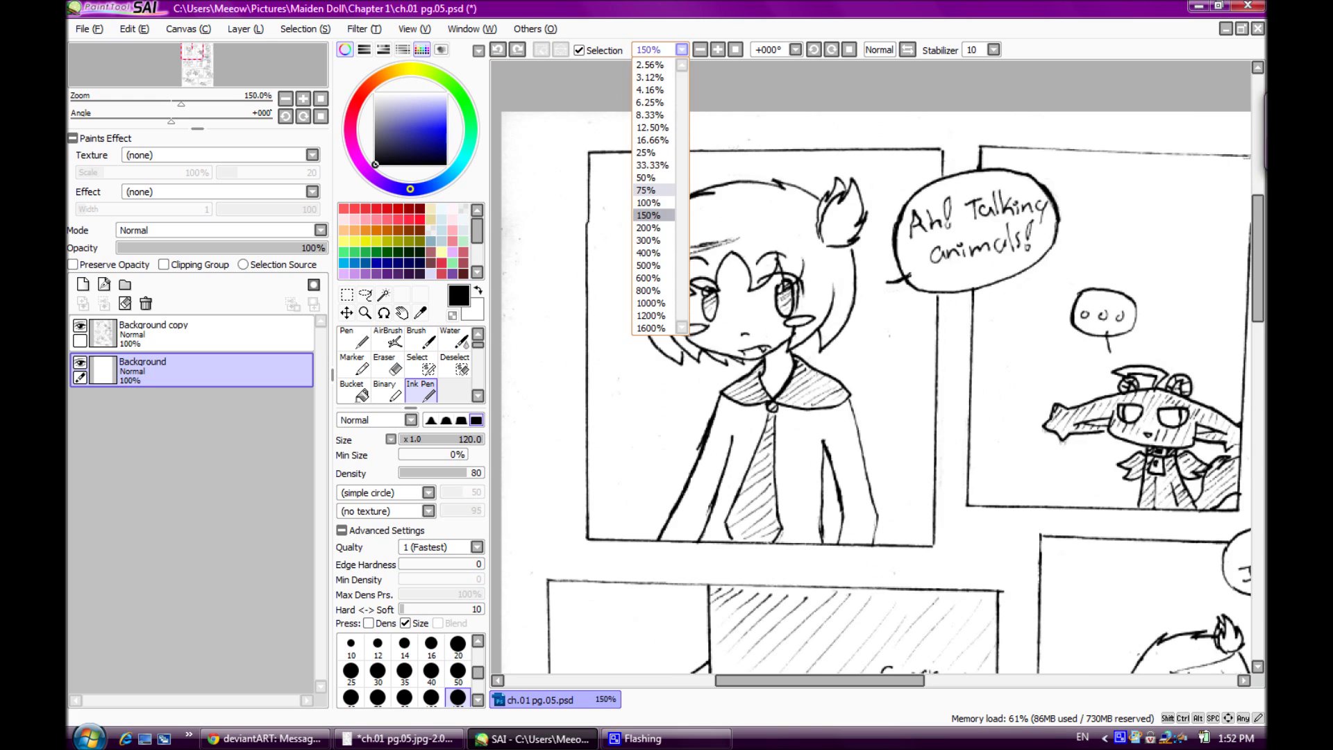
click(645, 189)
scroll(875, 368, down, 5)
scroll(964, 368, down, 3)
scroll(964, 368, up, 8)
scroll(964, 368, down, 4)
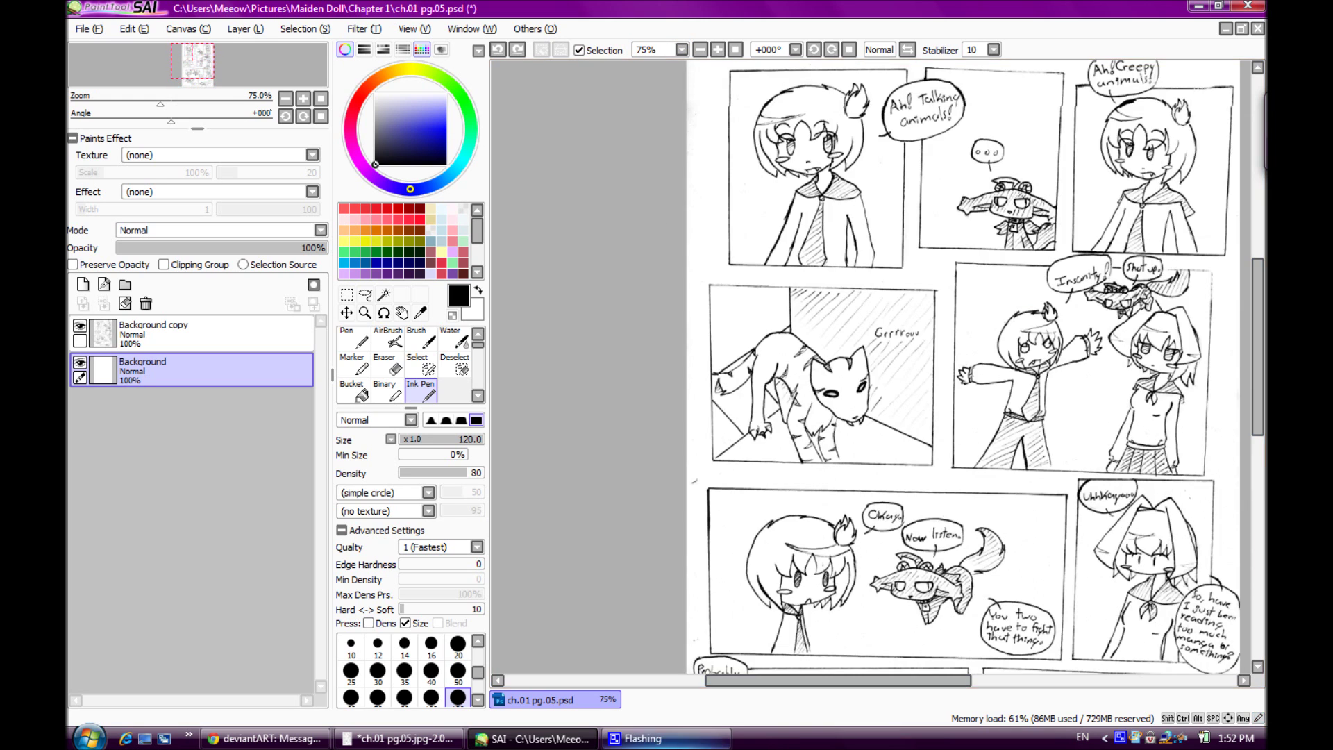
Open the colored page ch.01 pg.05.png from the Chapter 1 folder to view it as a finished example
click(89, 29)
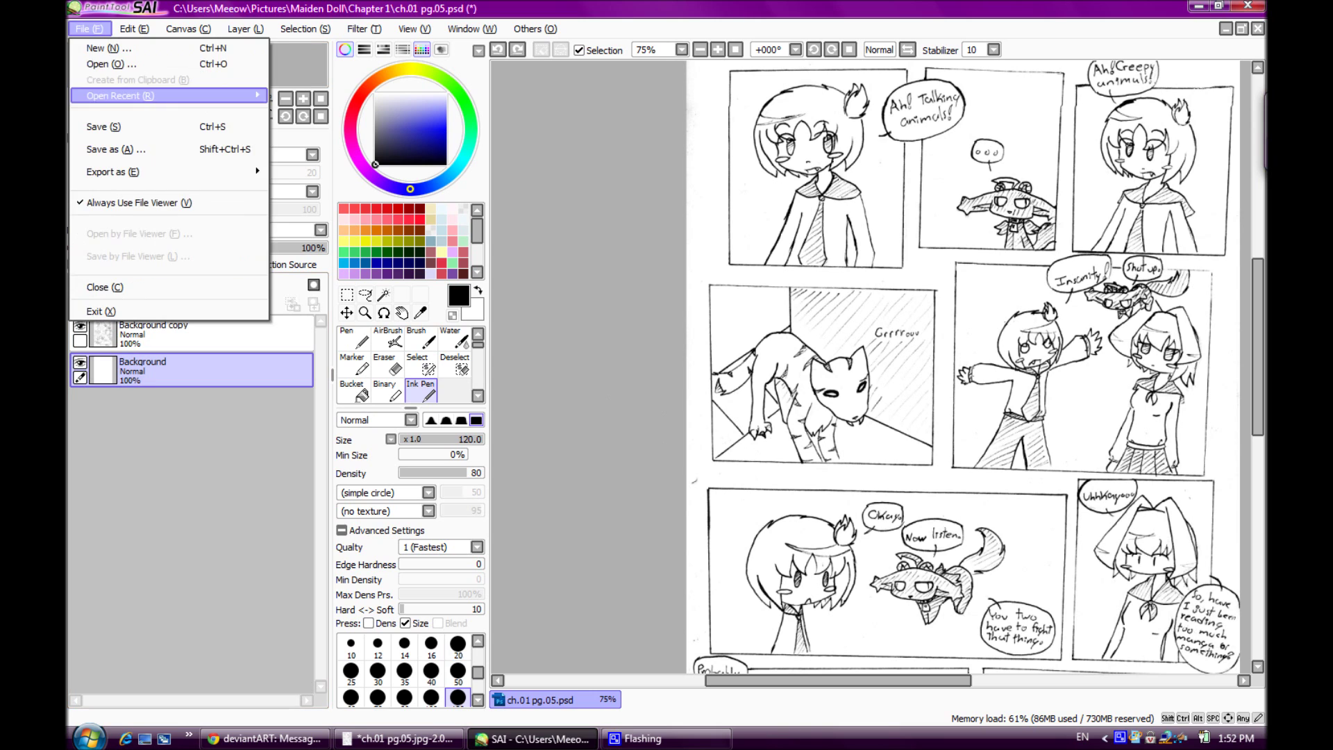
click(98, 64)
scroll(653, 340, down, 5)
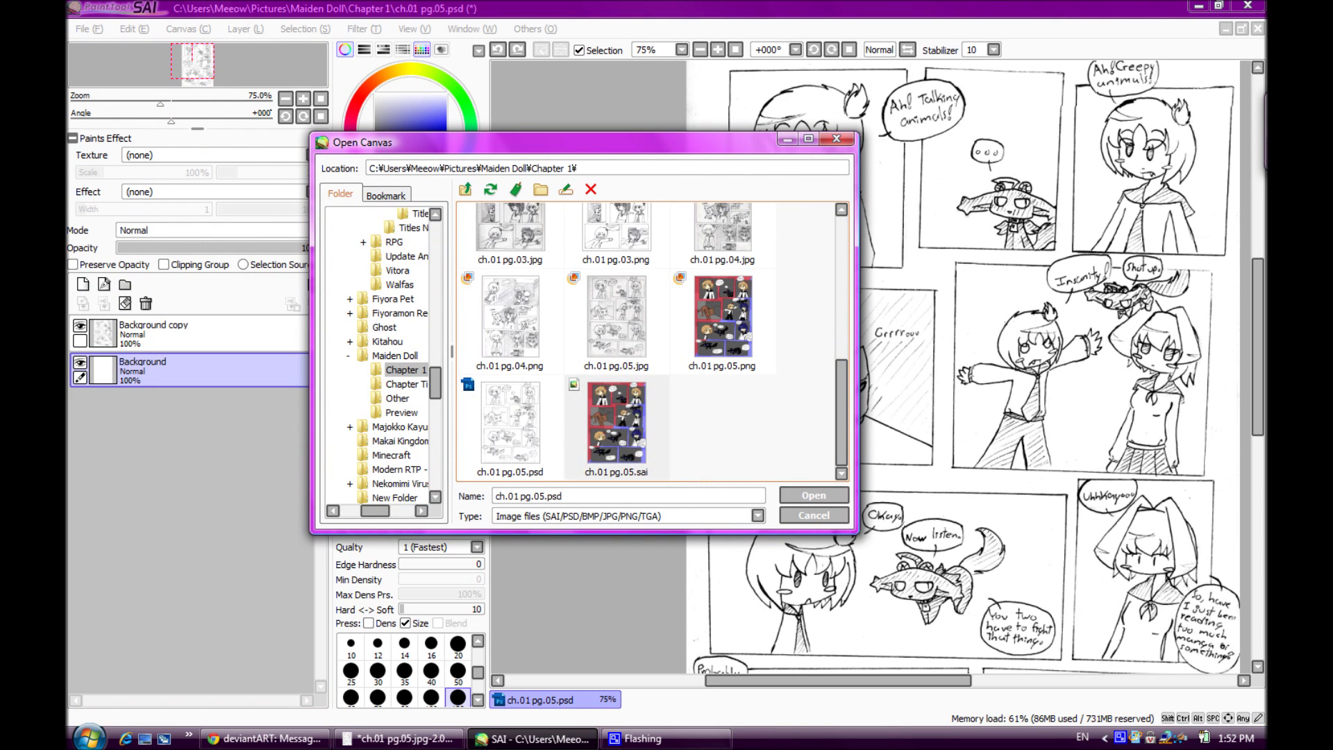
double_click(722, 316)
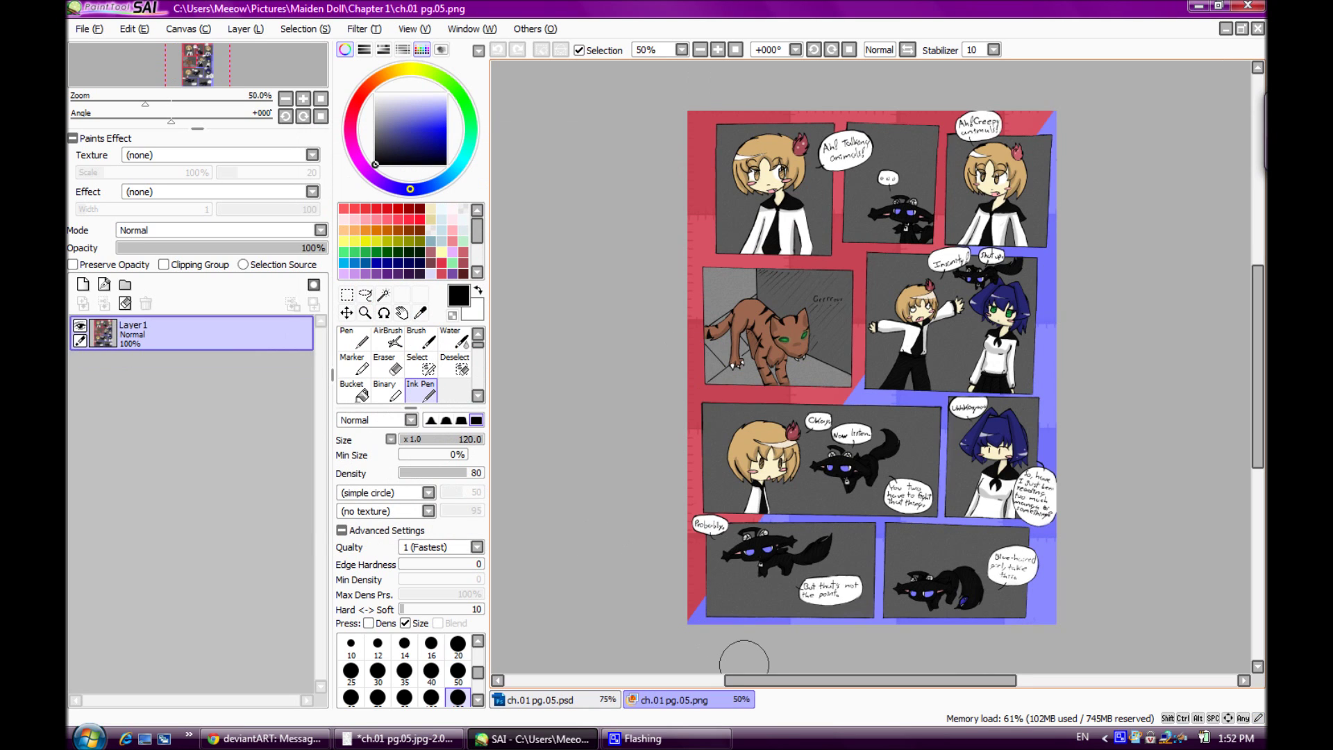
drag(868, 681, 893, 680)
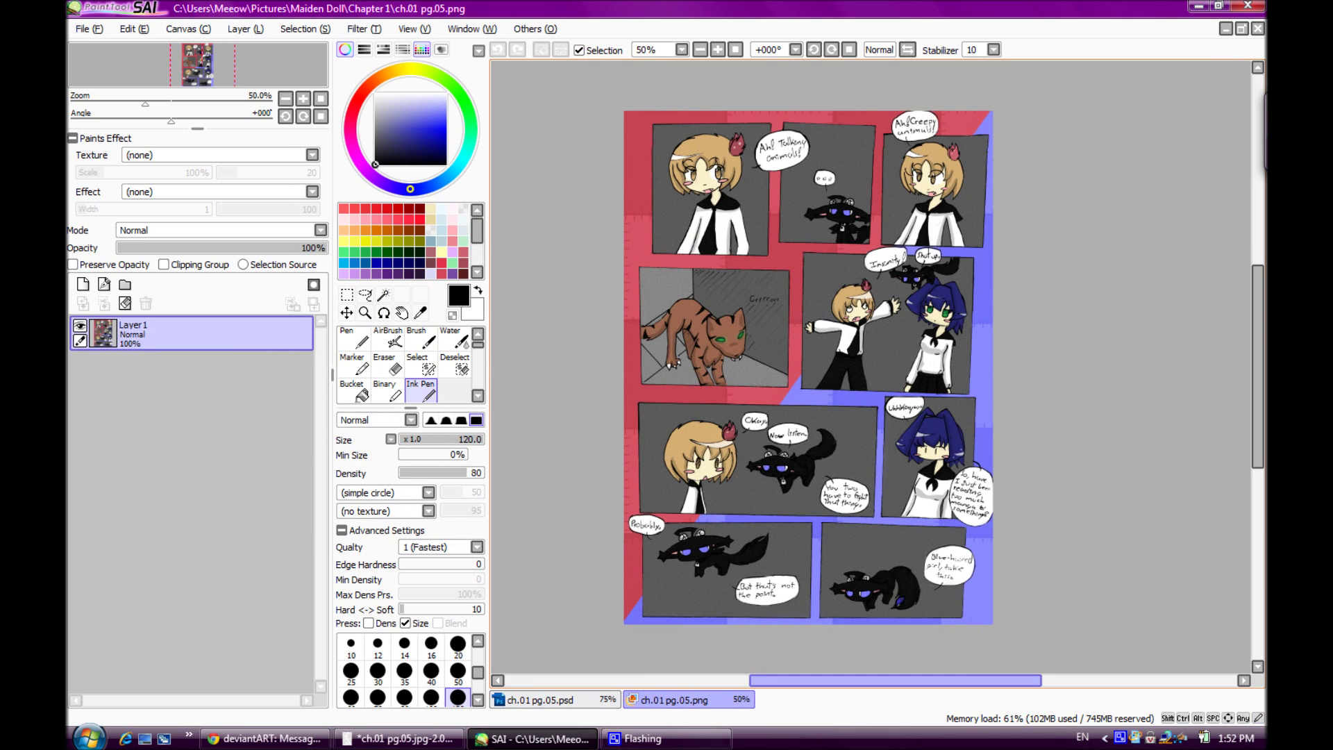